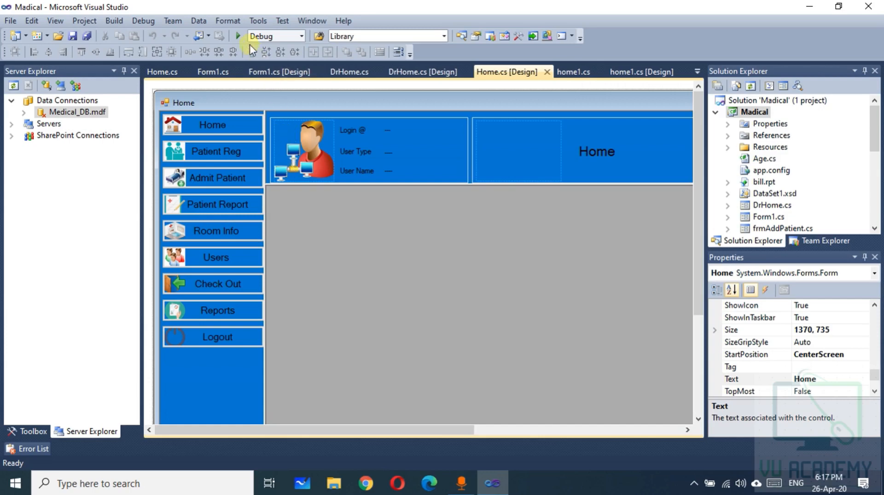
Launch the Madical app with F5 and log in with user name admin and its password
left_click(238, 36)
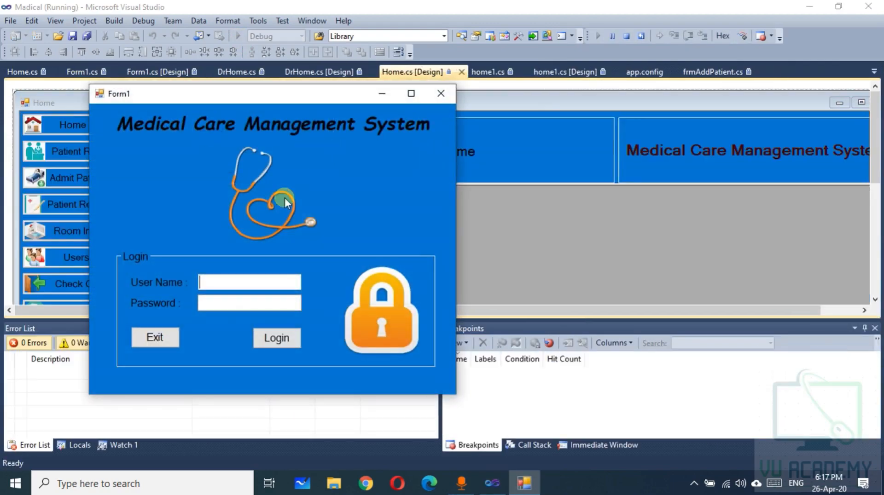
left_click_drag(224, 99, 329, 98)
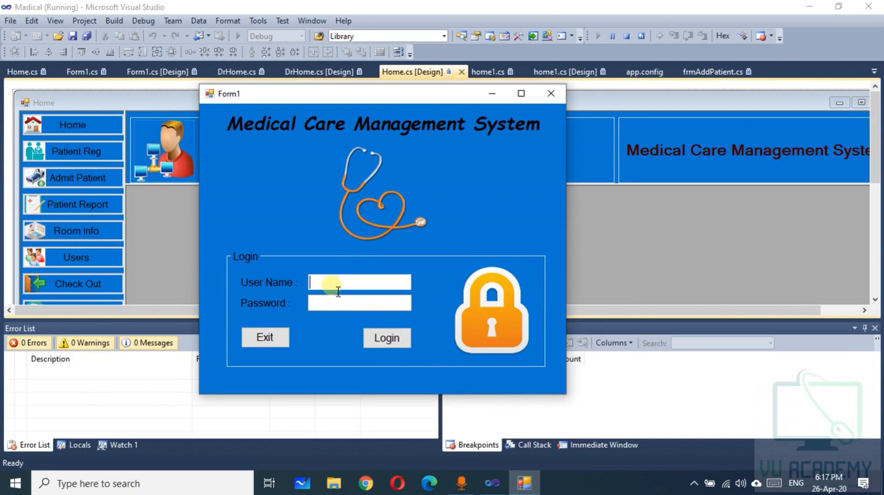
type("admin")
key("Tab")
type("admin")
key("Tab")
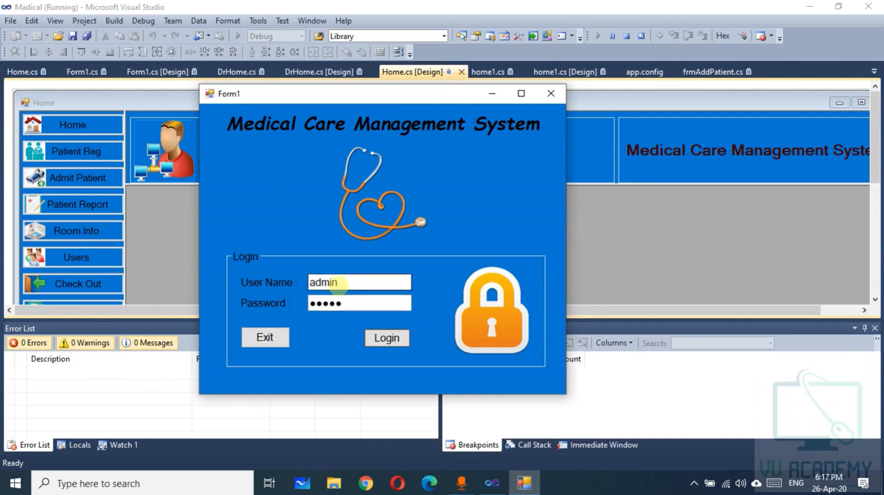
left_click(387, 340)
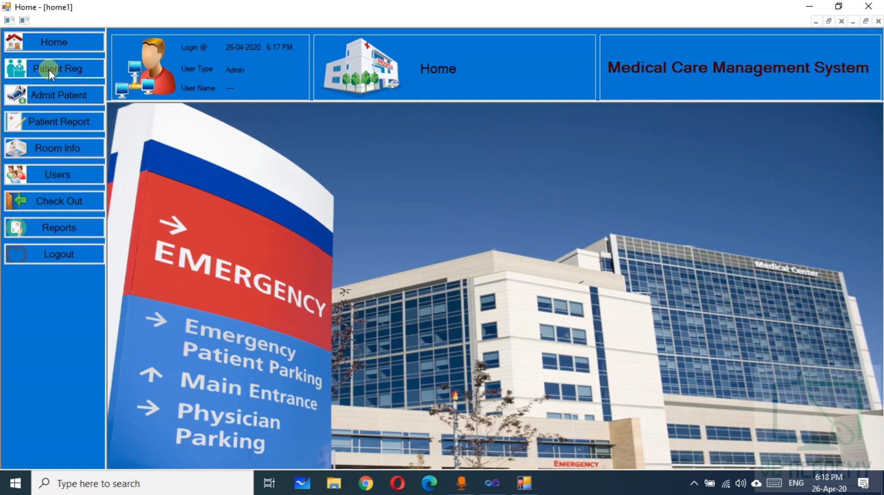
Open Patient Registration and enter ID pat-9, the patient and guardian names, CNIC and Male gender
left_click(48, 70)
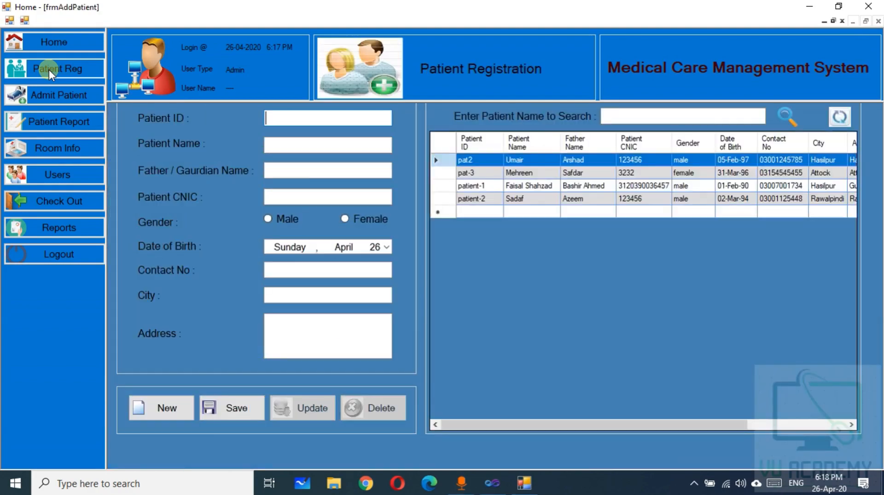
left_click(529, 484)
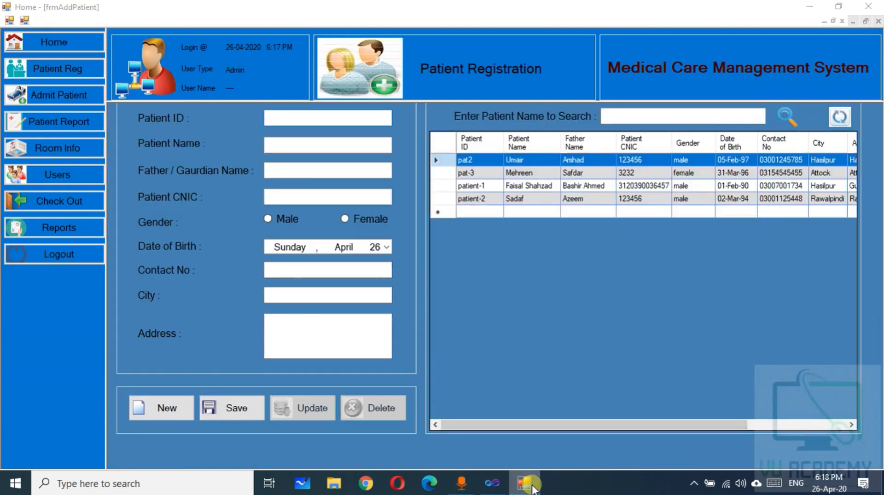
left_click(530, 484)
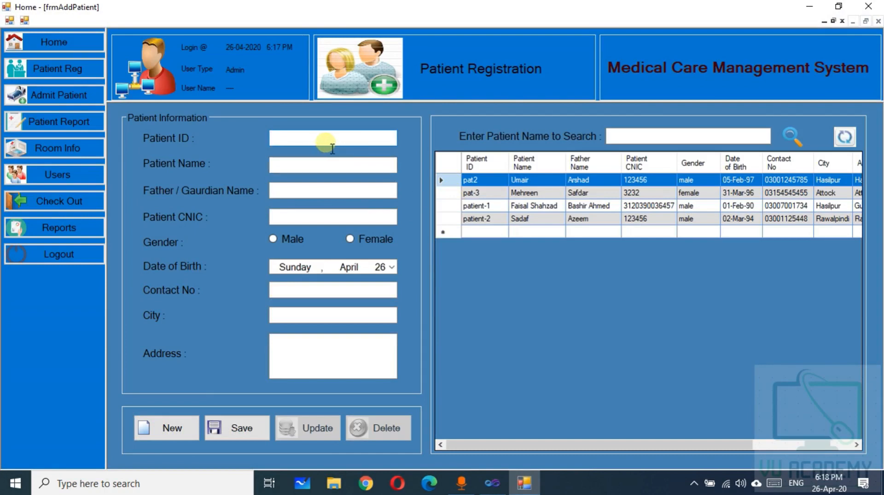
type("pat-9")
key("Tab")
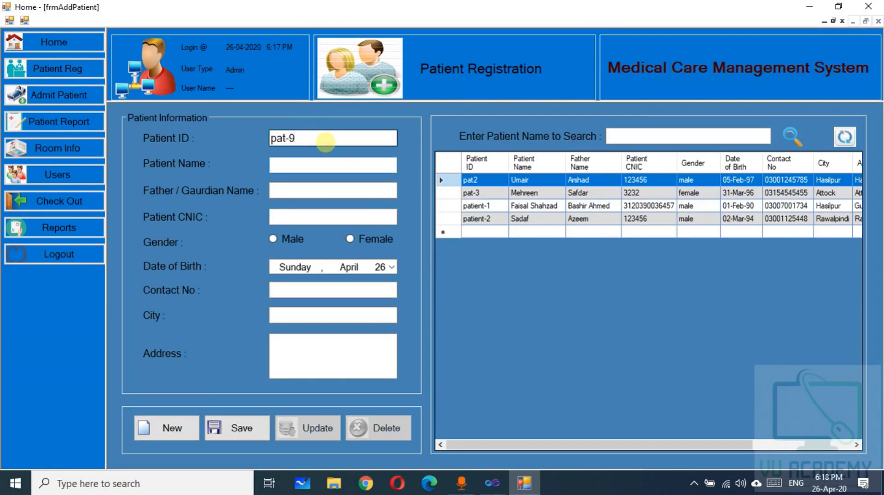
type("xyz")
key("Tab")
type("abc")
key("Tab")
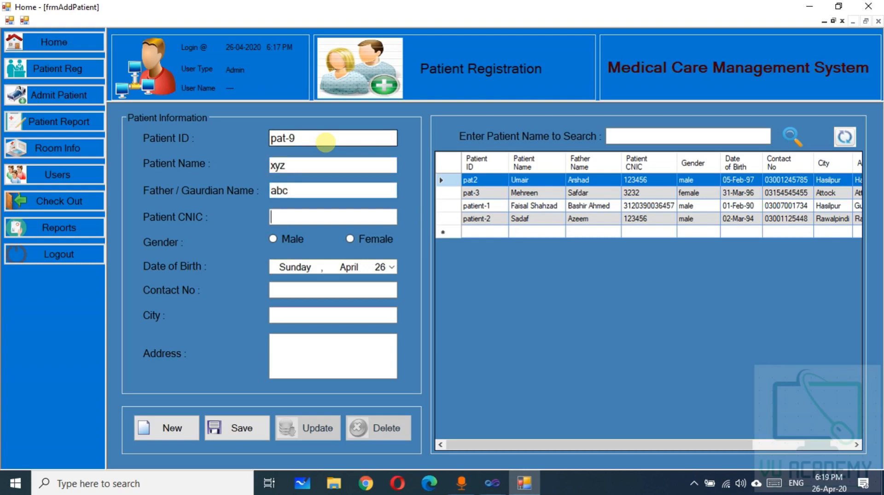
type("45641651465")
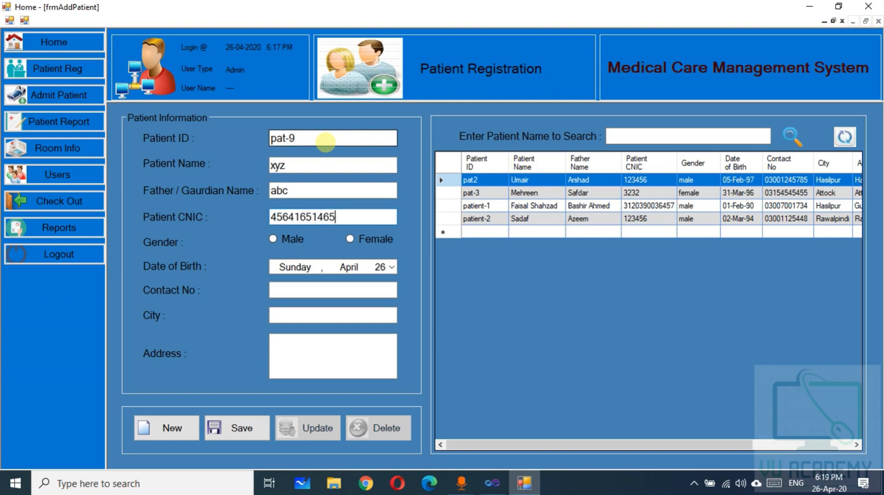
left_click(274, 240)
Set the date of birth to 5 April 2014 in the calendar
left_click(391, 267)
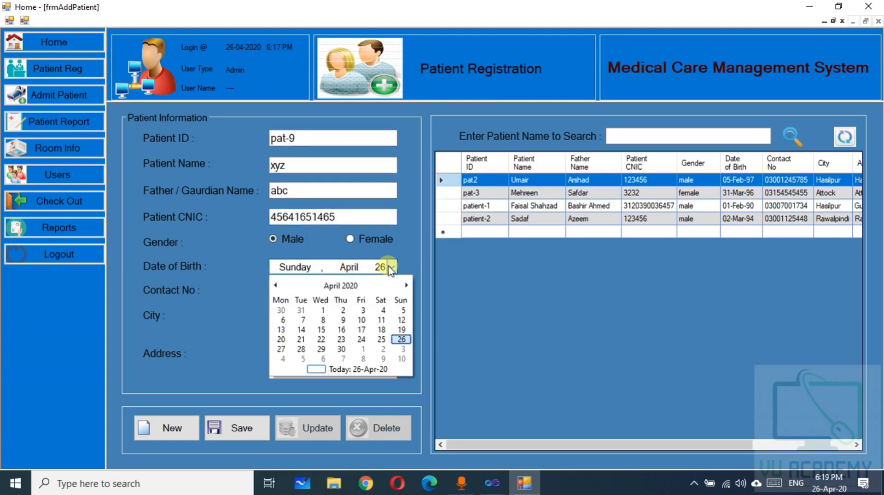
left_click(351, 286)
left_click(351, 286)
left_click(289, 306)
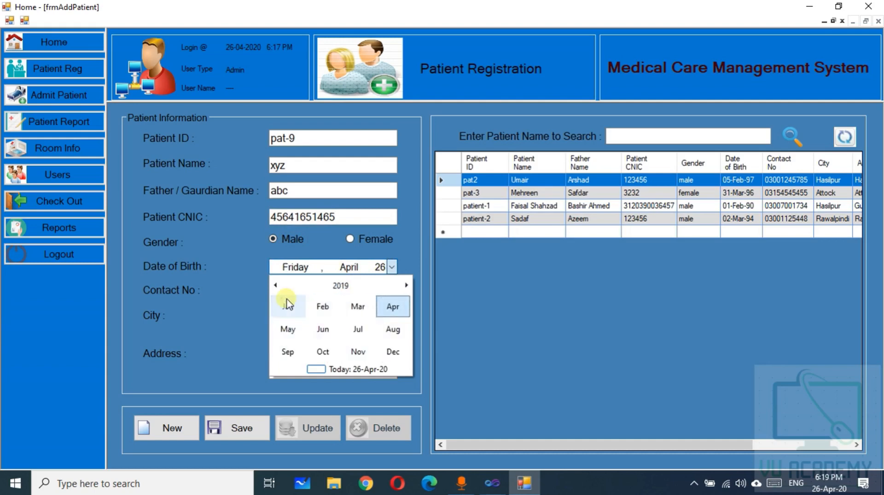
left_click(341, 285)
left_click(358, 306)
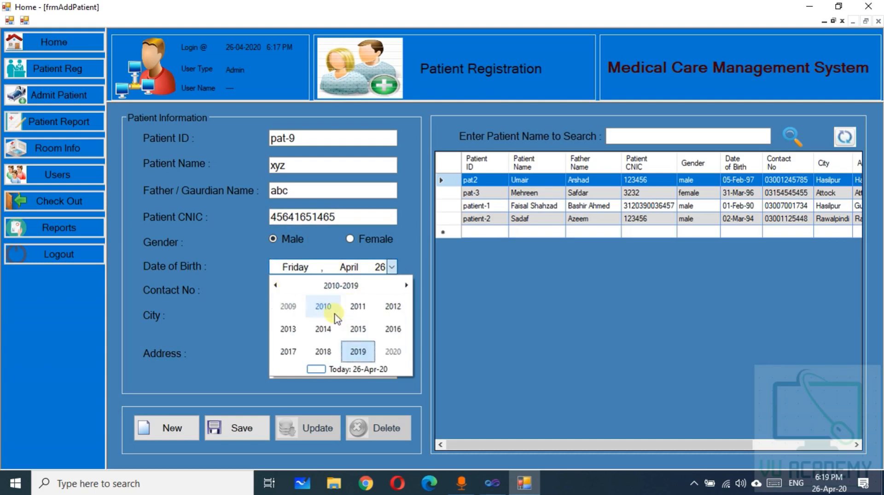
left_click(323, 330)
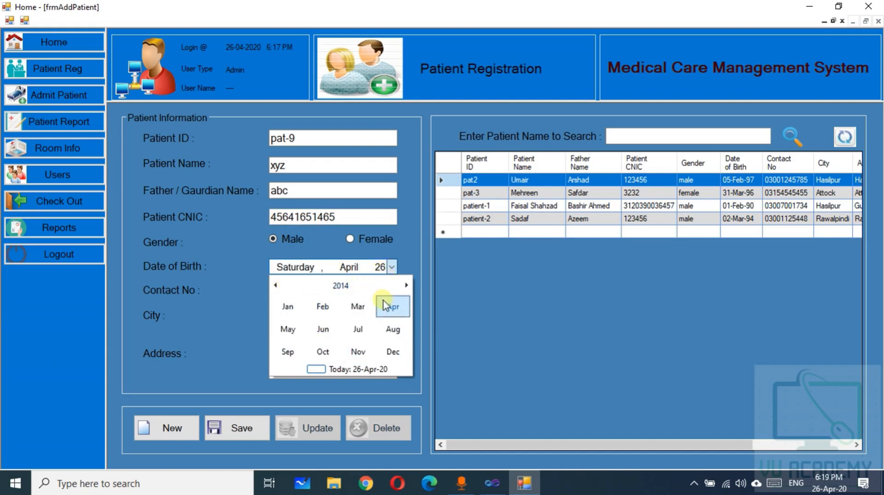
left_click(386, 314)
left_click(385, 310)
Enter the contact number, set city and address to Karachi, and save the patient record
left_click(295, 291)
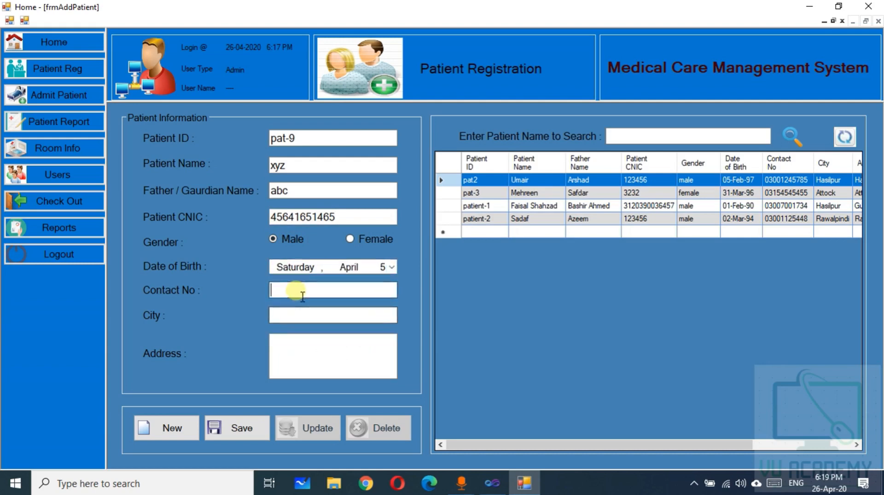
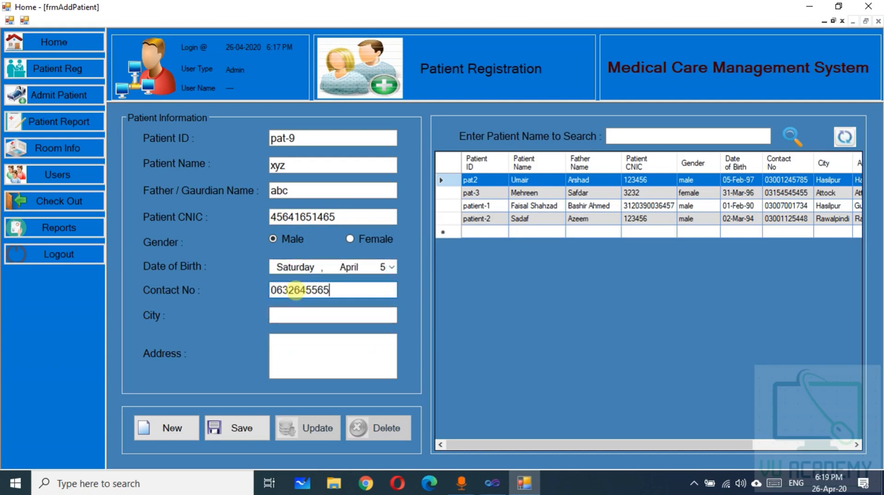
left_click(302, 316)
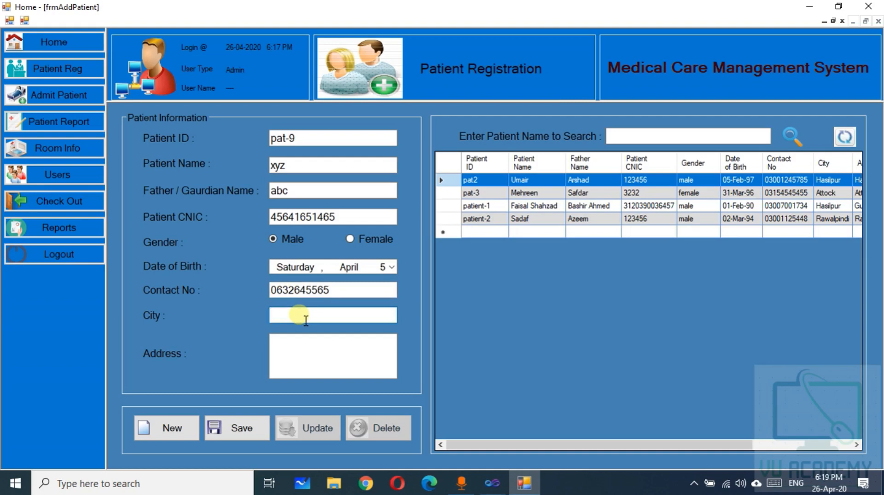
type("Karachi")
key("Tab")
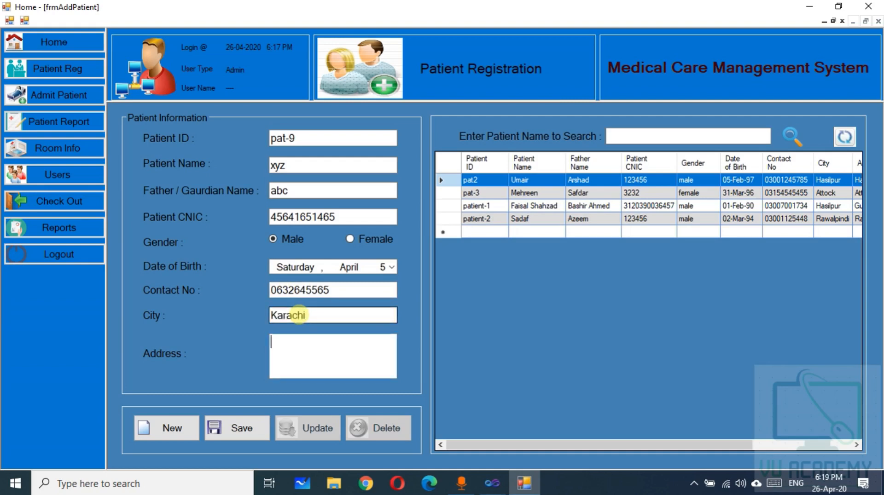
type("Karachi")
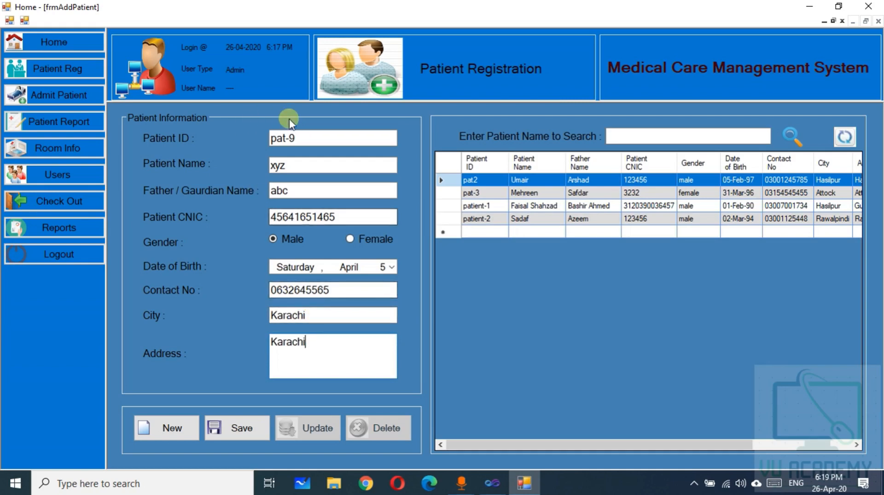
left_click(242, 429)
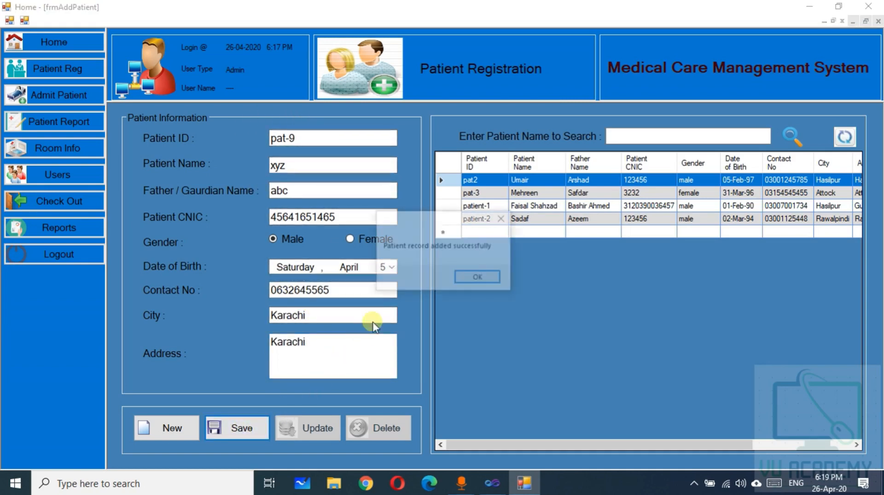
left_click(475, 279)
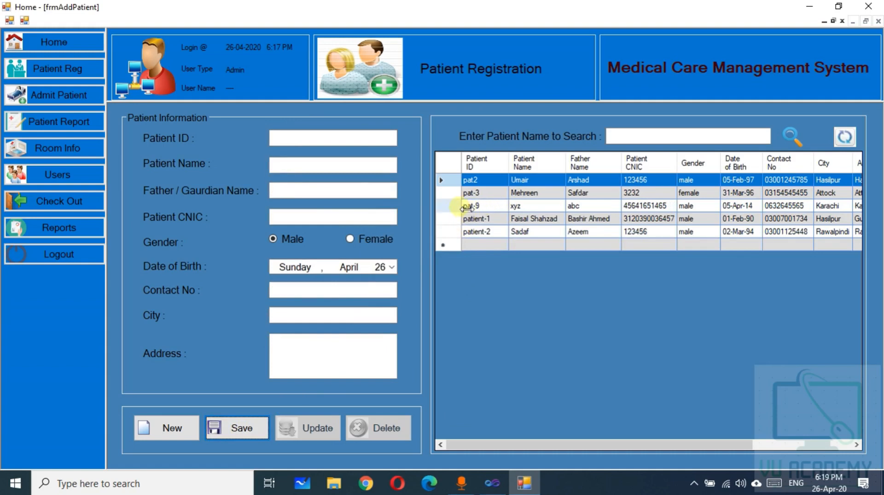
left_click(628, 141)
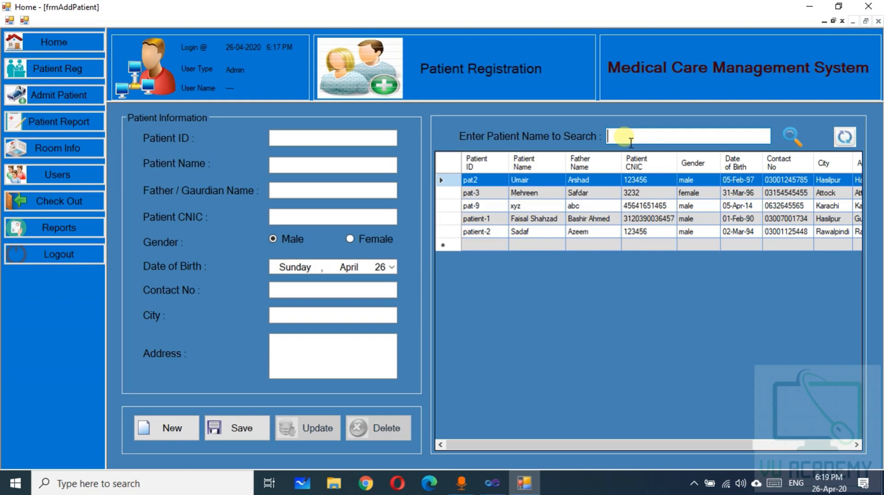
type("pa")
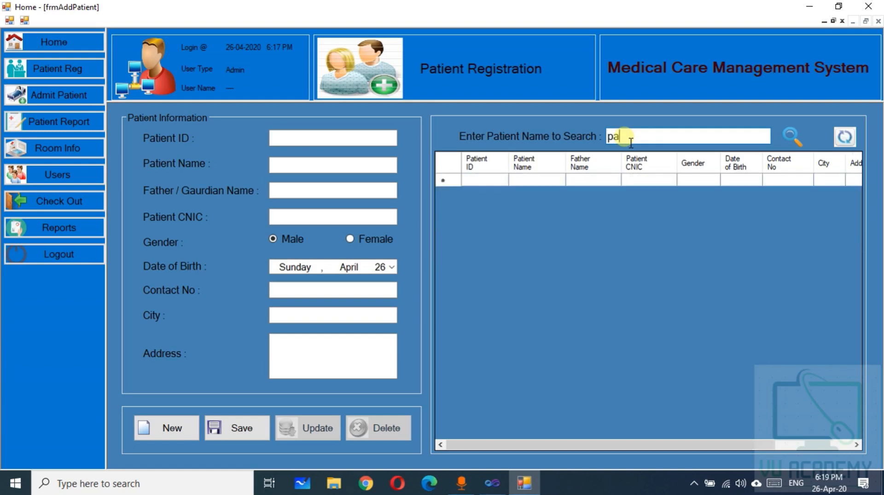
key("BackSpace")
key("BackSpace")
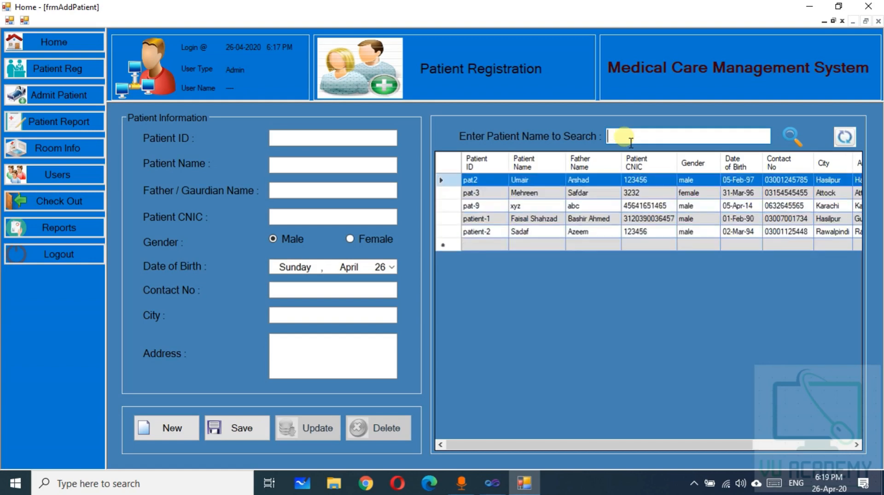
type("x")
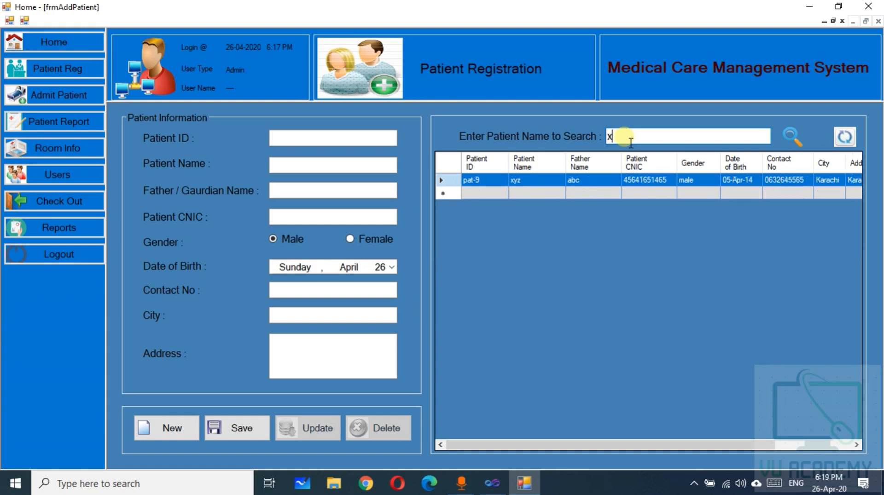
type("yz")
key("BackSpace")
key("BackSpace")
key("BackSpace")
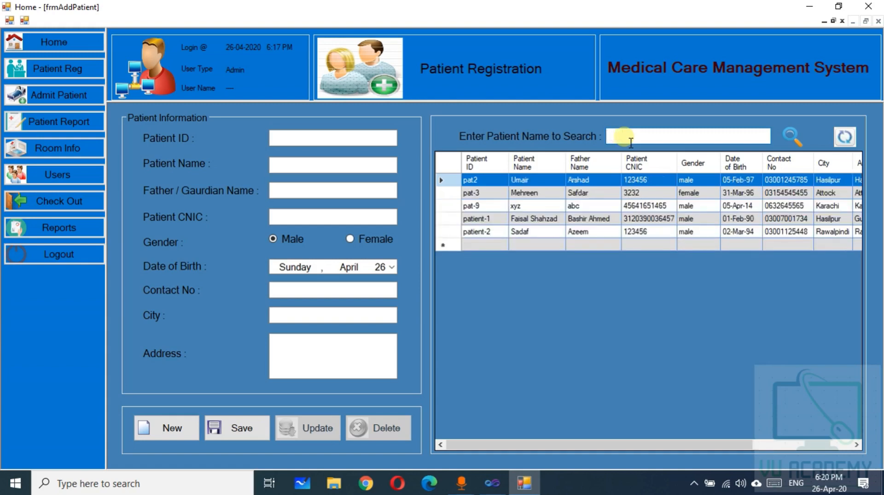
type("x")
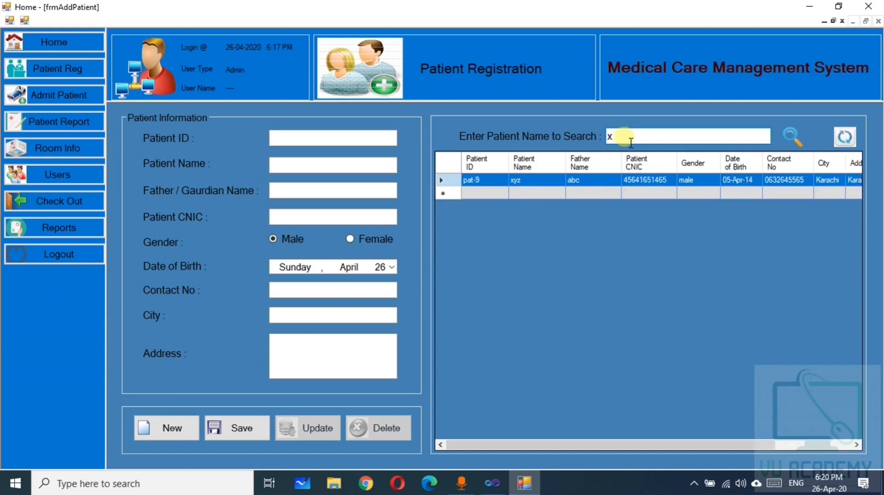
key("BackSpace")
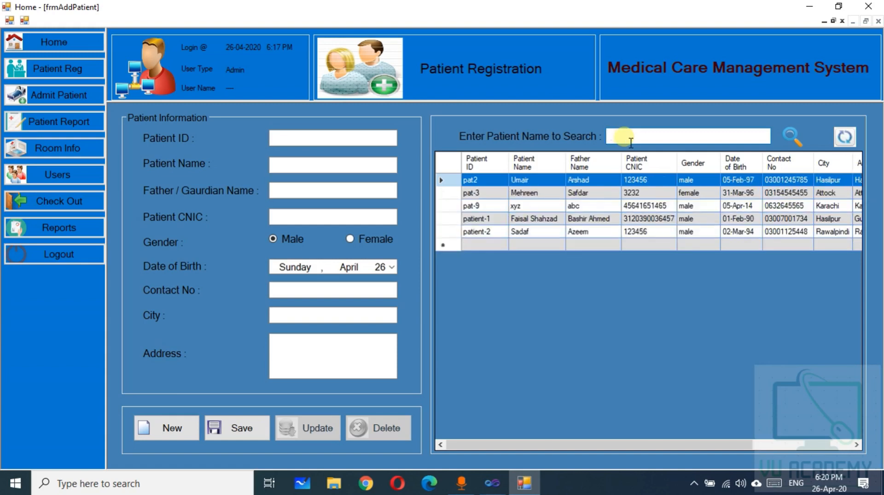
type("uma")
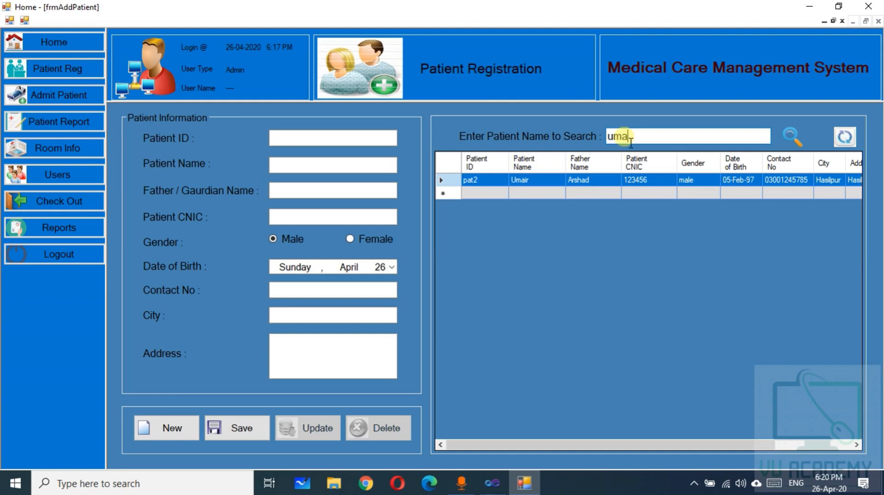
key("BackSpace")
key("BackSpace")
key("BackSpace")
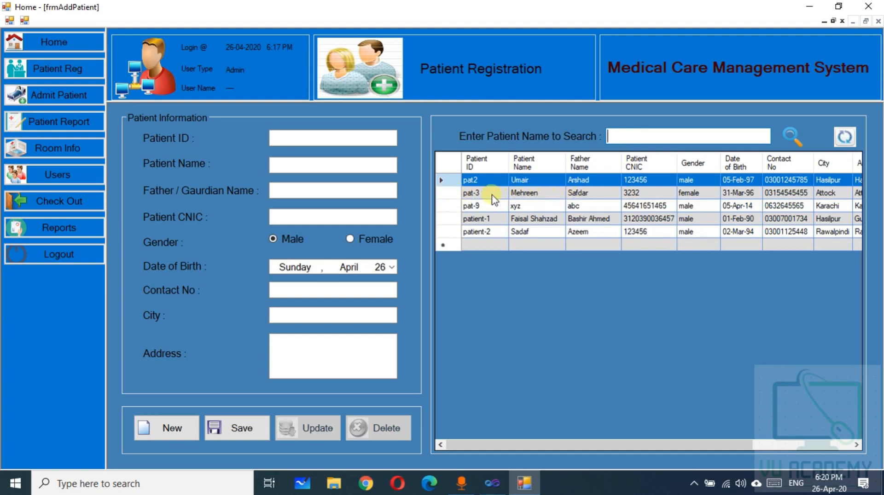
Change pat-3's address from Attock to Islamabad and save the update
left_click(450, 192)
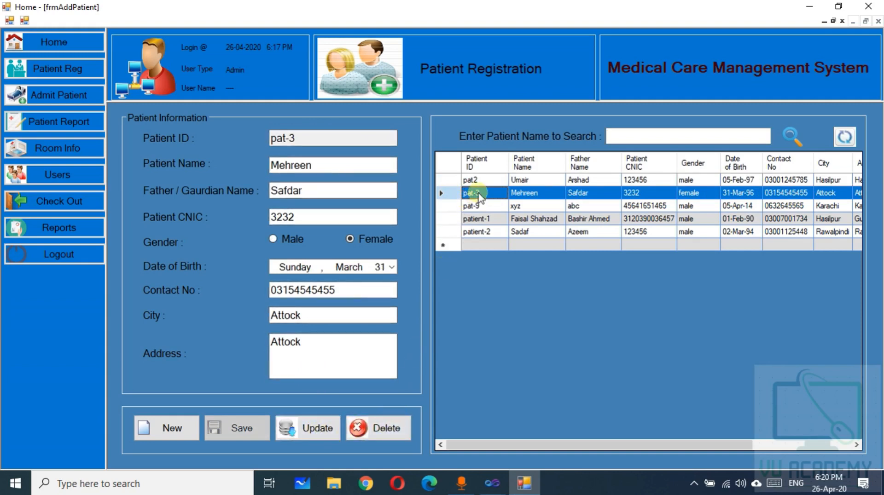
left_click_drag(305, 344, 269, 344)
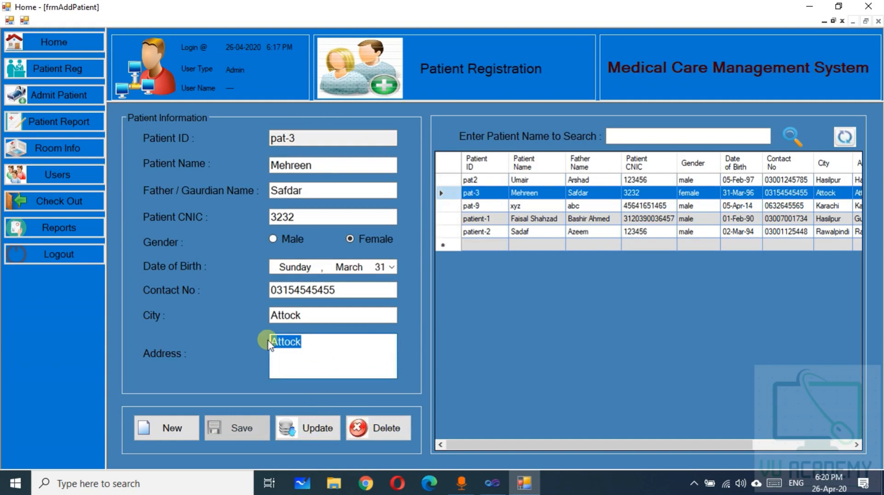
type("Islamabad")
left_click(318, 427)
left_click(490, 278)
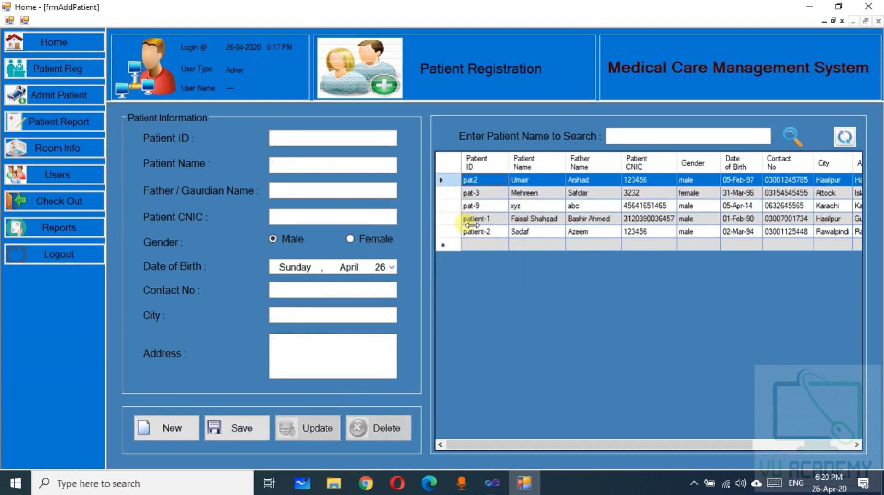
Reload pat-3 and delete the patient record
left_click(451, 193)
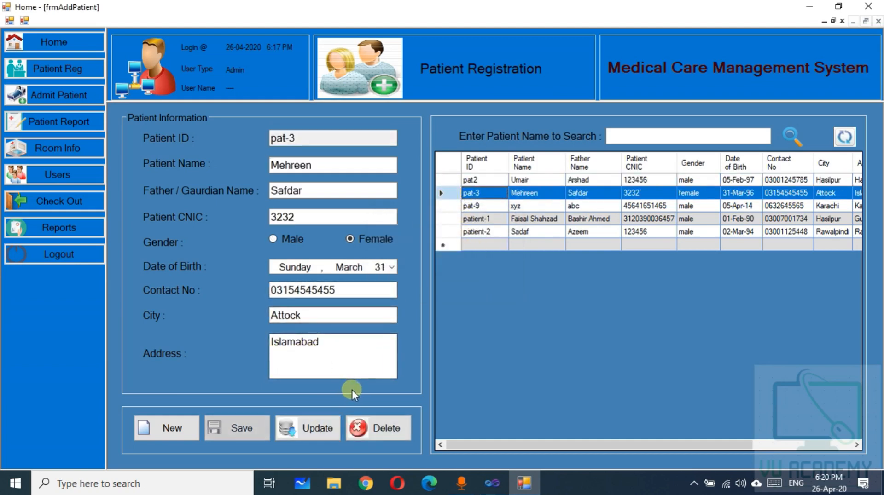
left_click(377, 426)
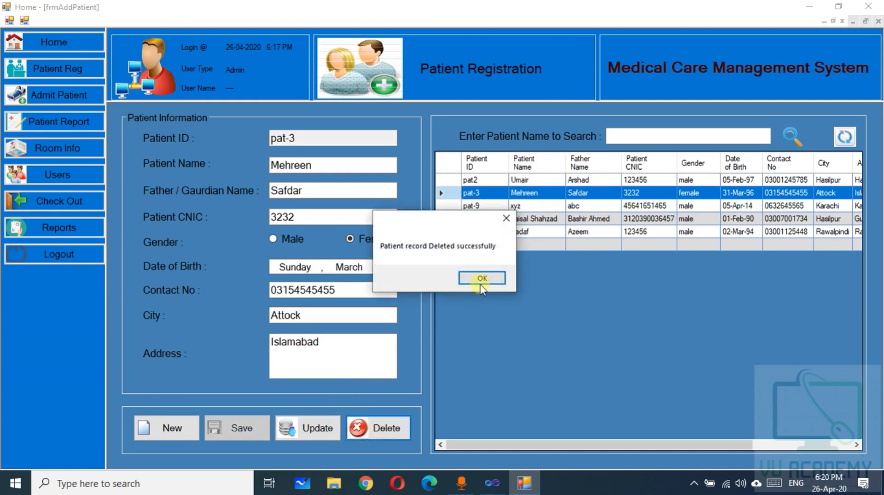
left_click(486, 279)
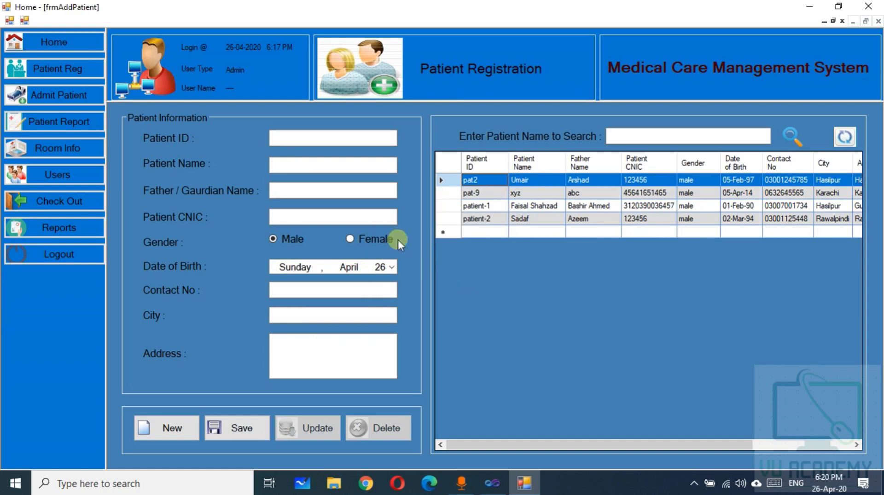
left_click(48, 98)
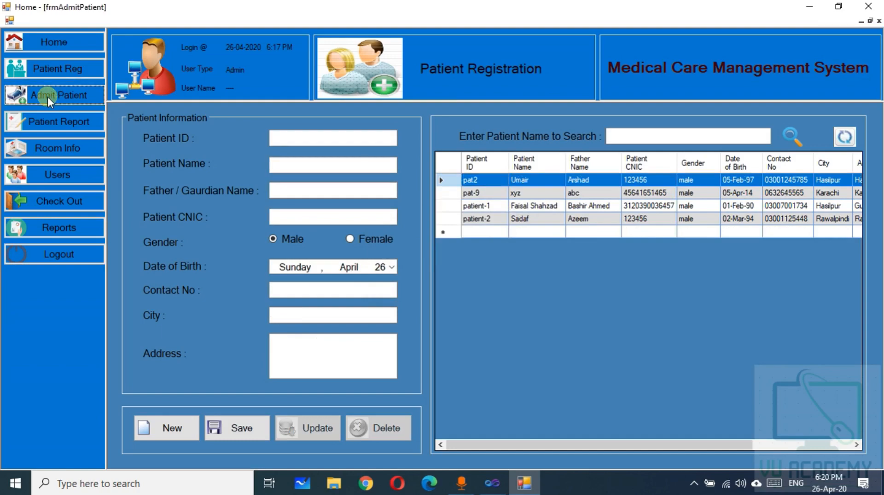
Select patient pat-9 and compare the Normal, Medium and VIP room lists
left_click(525, 481)
left_click(524, 481)
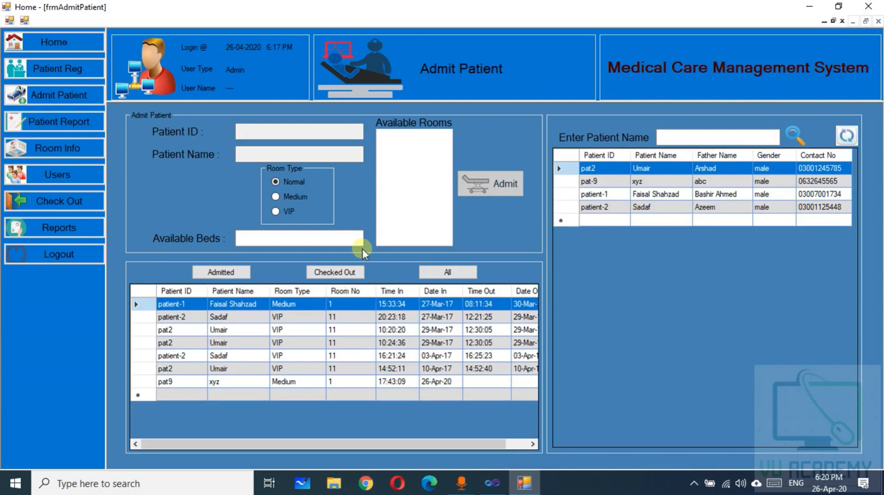
left_click(591, 169)
left_click(575, 184)
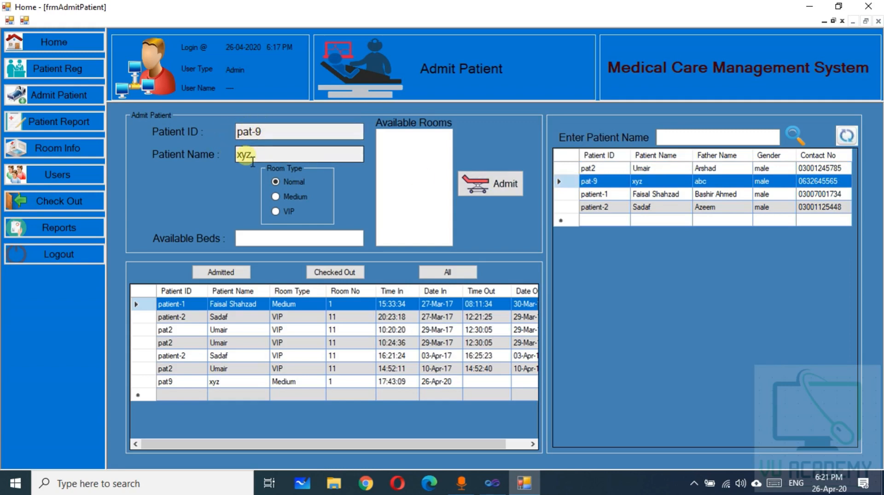
left_click(280, 195)
left_click(277, 211)
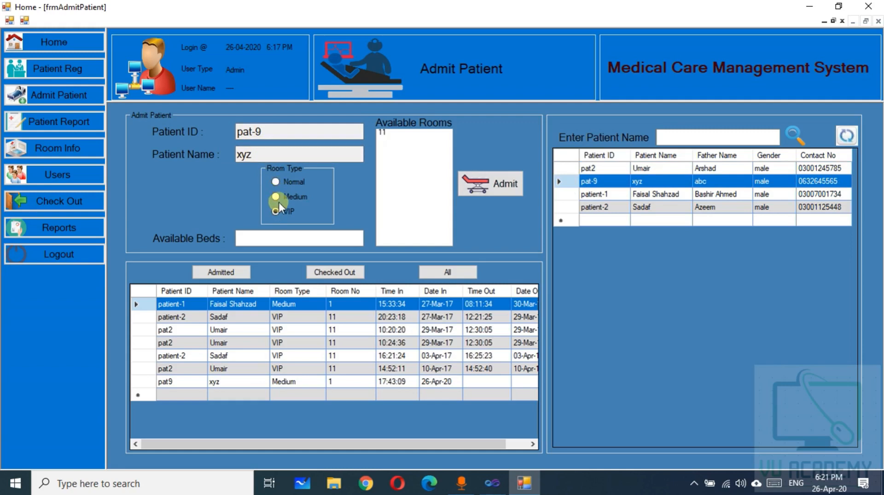
left_click(277, 195)
left_click(277, 182)
left_click(275, 196)
Check free beds in rooms 1, 15 and 9, then admit pat-9 to VIP room 11
left_click(385, 132)
left_click(382, 133)
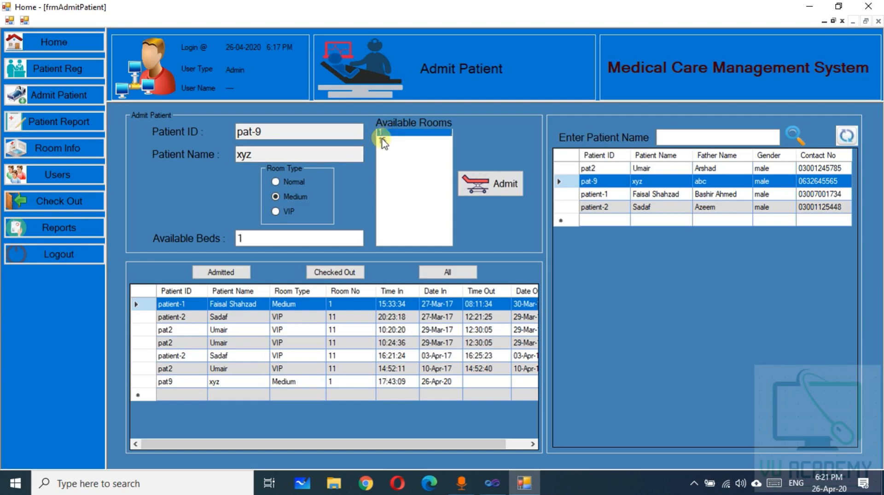
left_click(383, 134)
left_click(389, 140)
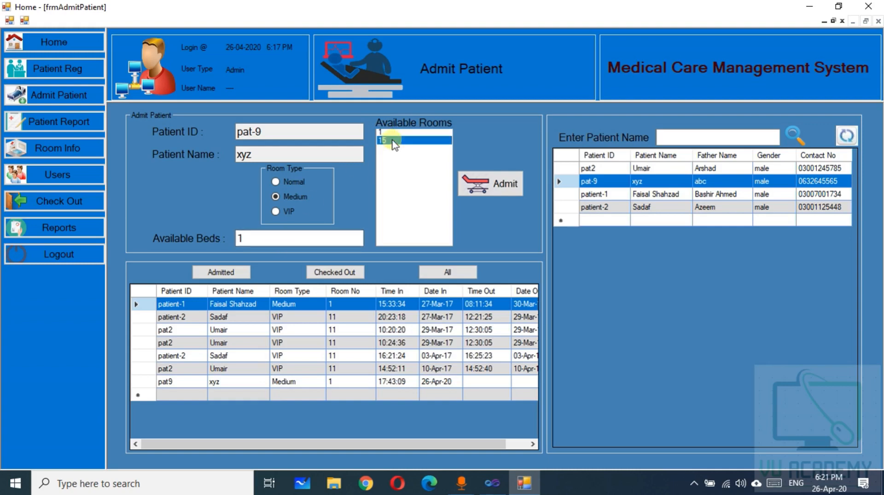
left_click(262, 243)
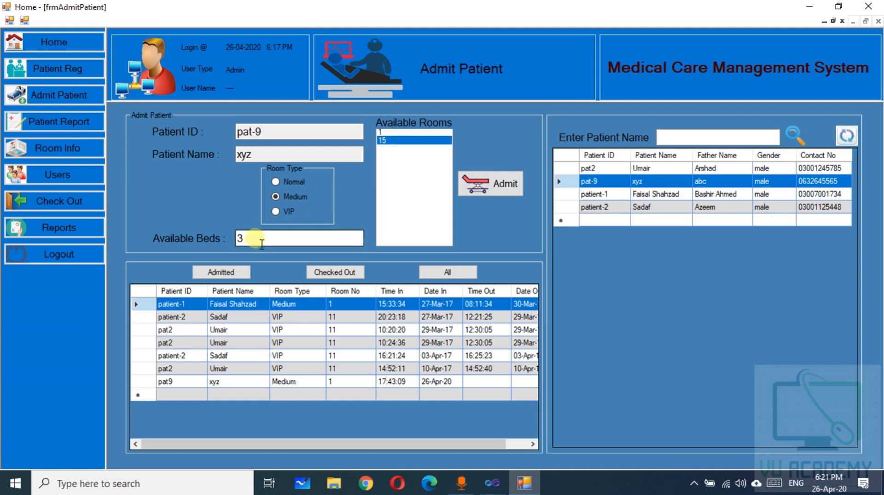
left_click(276, 182)
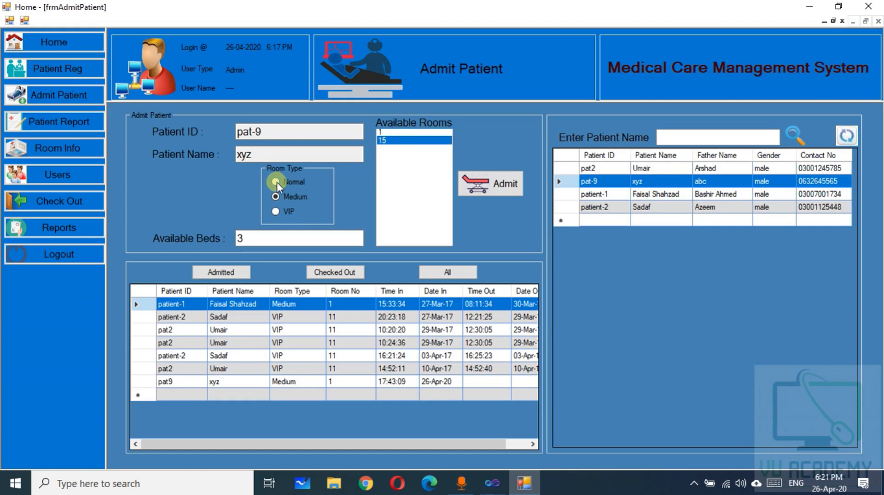
left_click(385, 133)
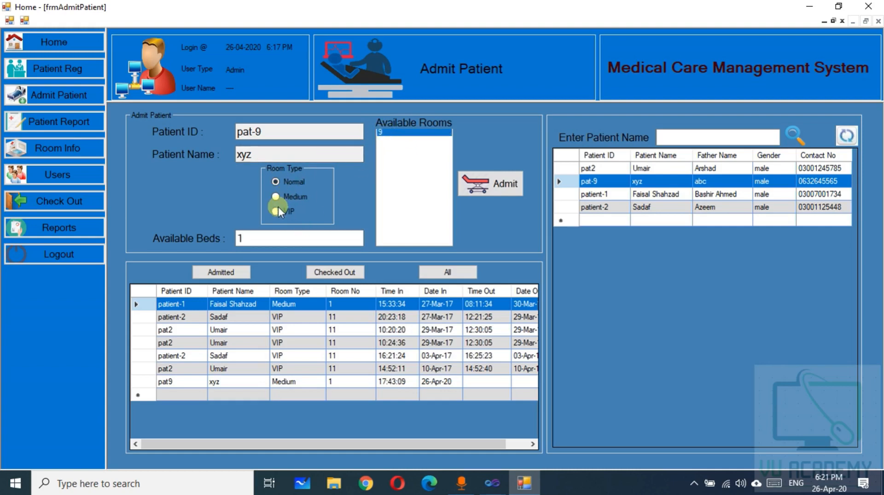
left_click(276, 211)
left_click(385, 133)
left_click(490, 186)
Confirm the admission and scroll the admissions grid right to view the Date Out column
left_click(474, 277)
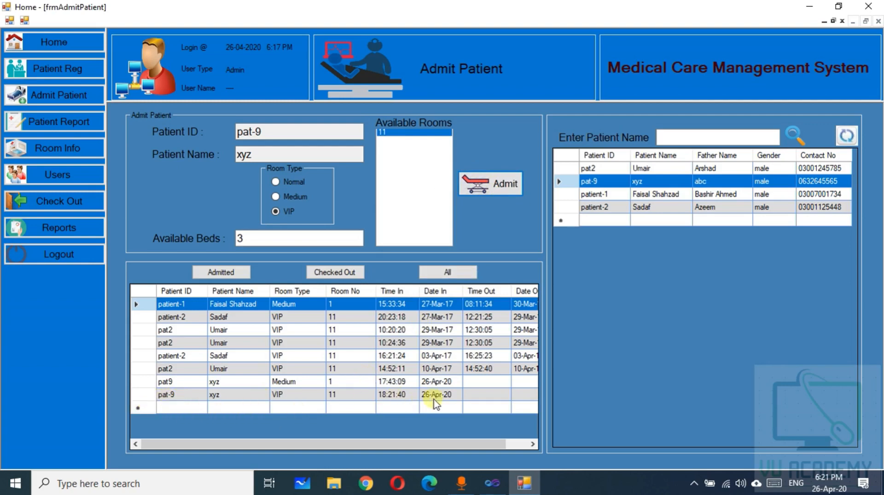
mouse_move(466, 444)
left_mouse_down()
mouse_move(513, 440)
mouse_move(454, 442)
left_mouse_up()
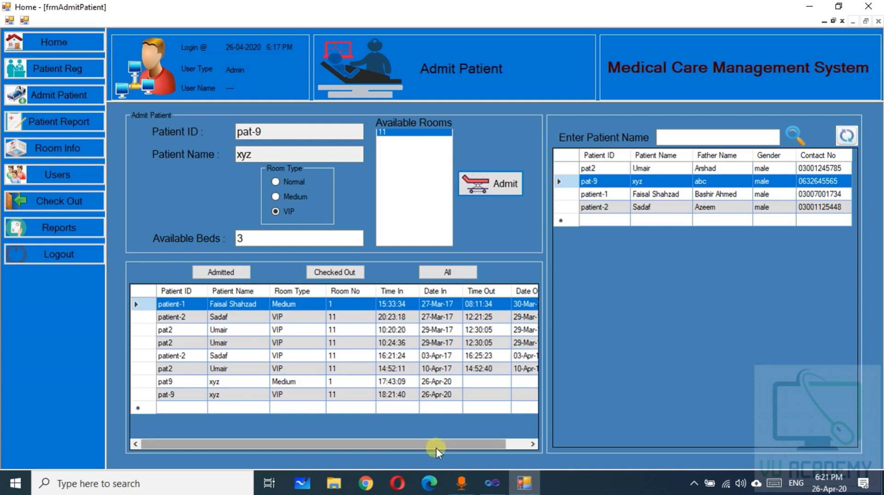
left_click_drag(435, 448, 495, 452)
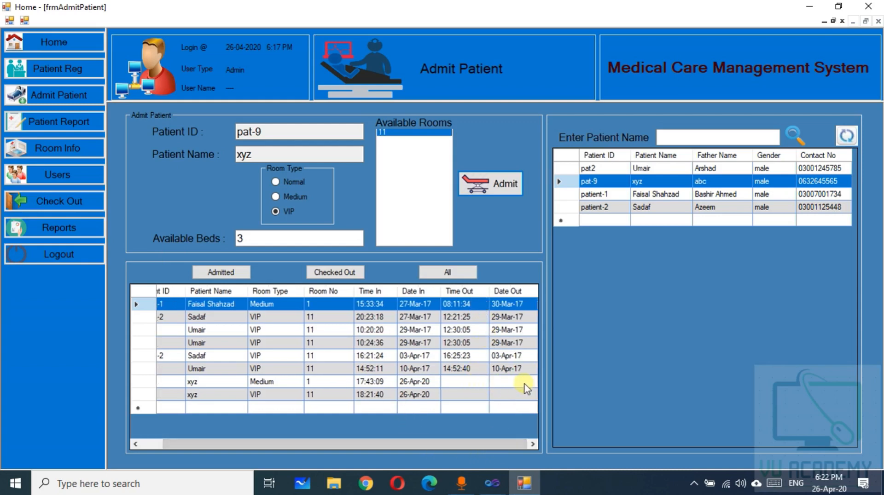
left_click(49, 124)
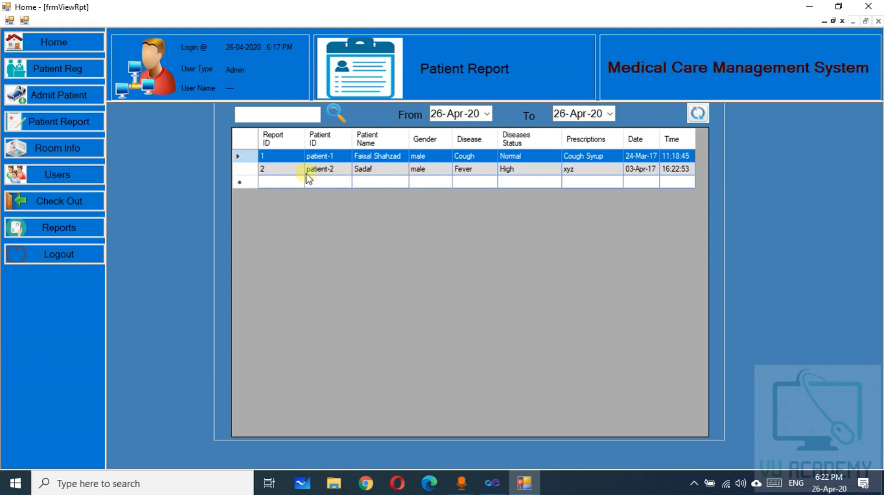
After reviewing the two patient reports, go to the Room Info screen
left_click(53, 151)
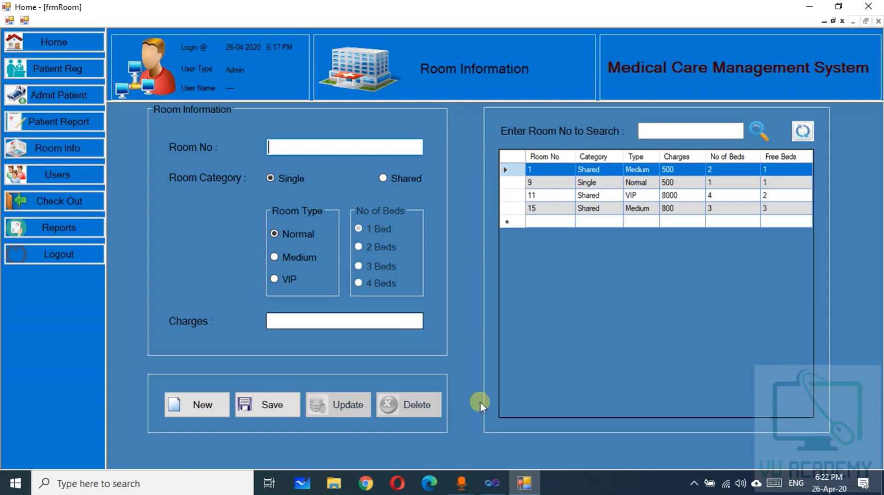
Save room 19 as a shared VIP room with 3 beds and charges of 1500
left_click(525, 484)
left_click(525, 483)
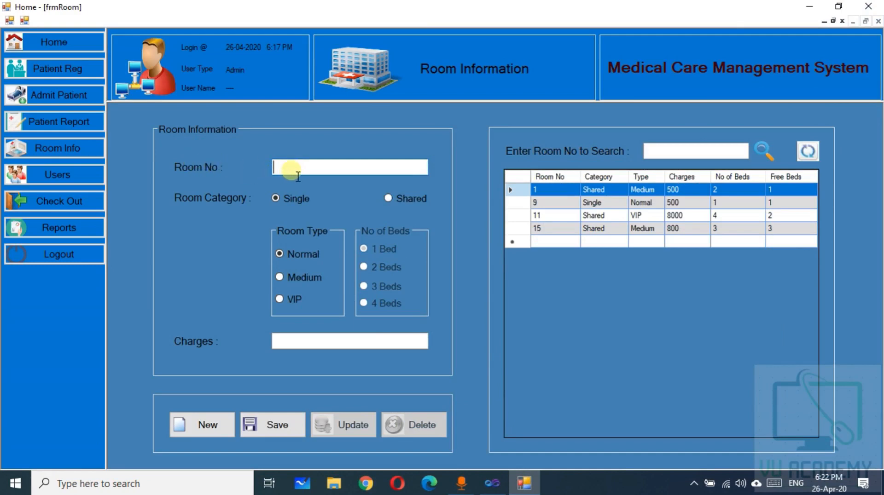
type("19")
key("Tab")
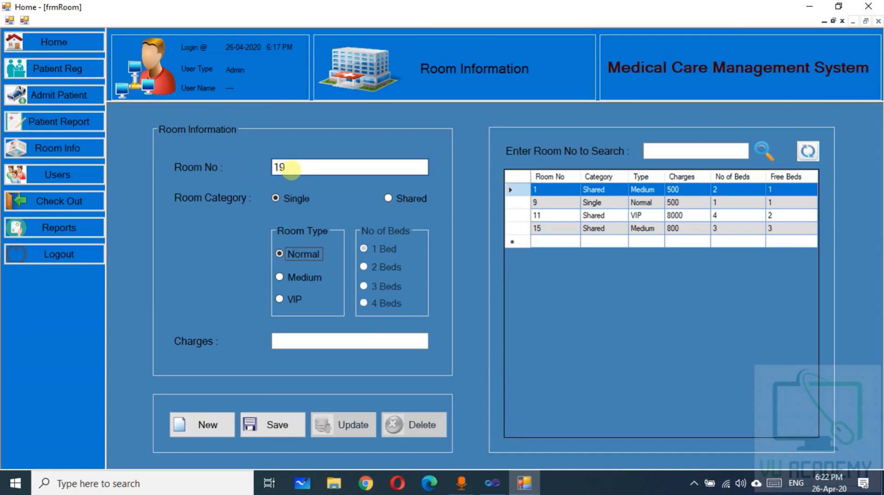
left_click(279, 199)
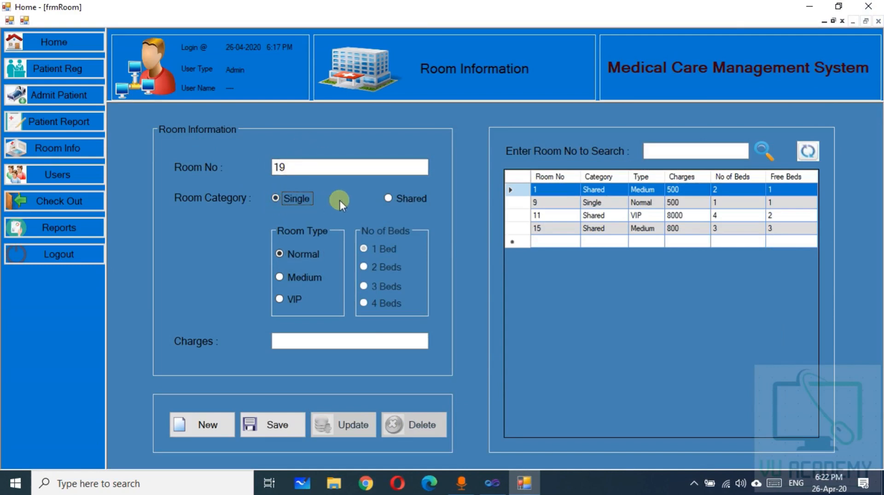
left_click(389, 200)
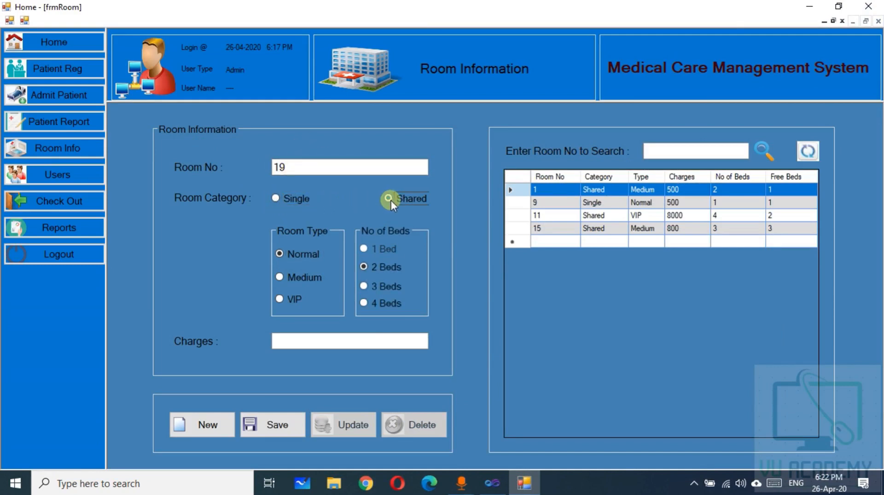
left_click(280, 281)
left_click(364, 287)
left_click(323, 343)
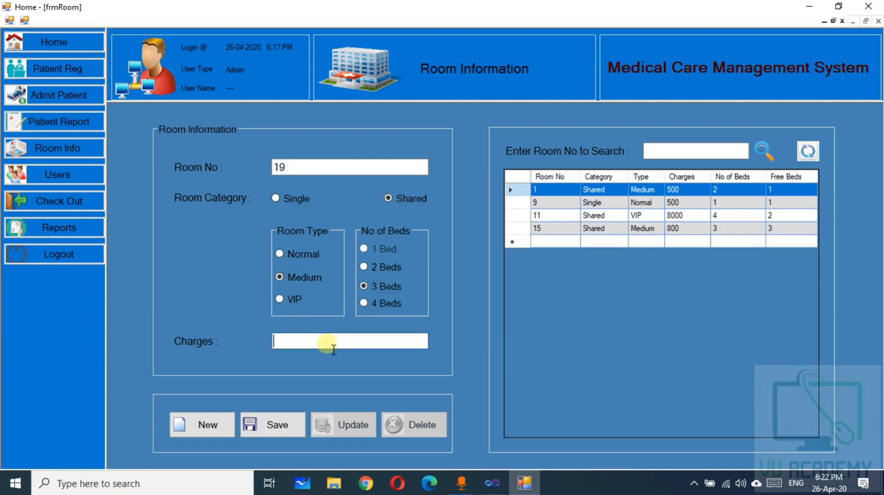
type("1500")
left_click(280, 300)
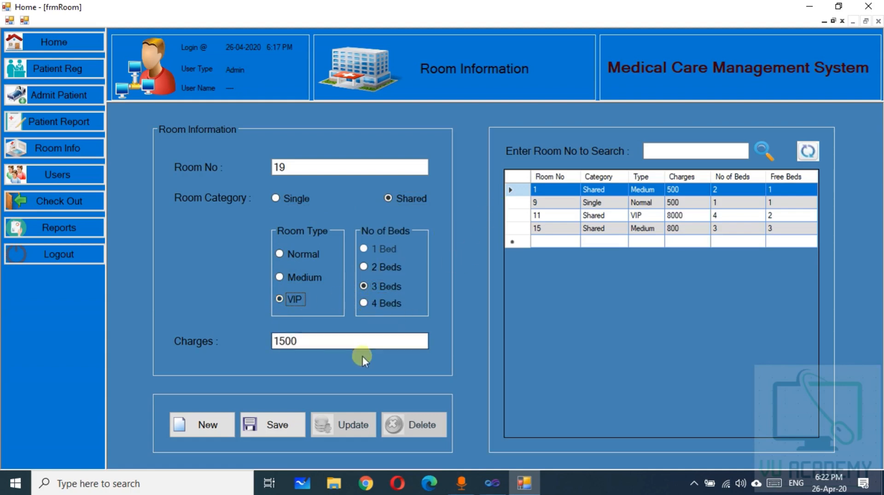
left_click(288, 427)
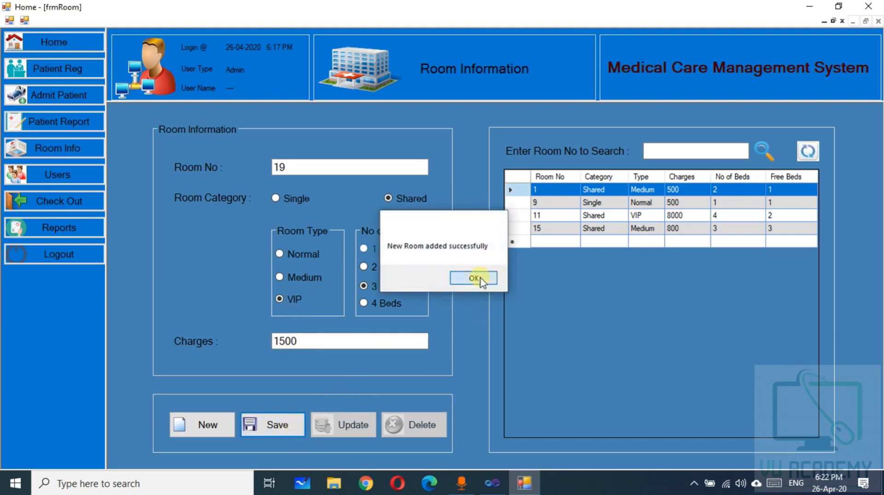
left_click(481, 278)
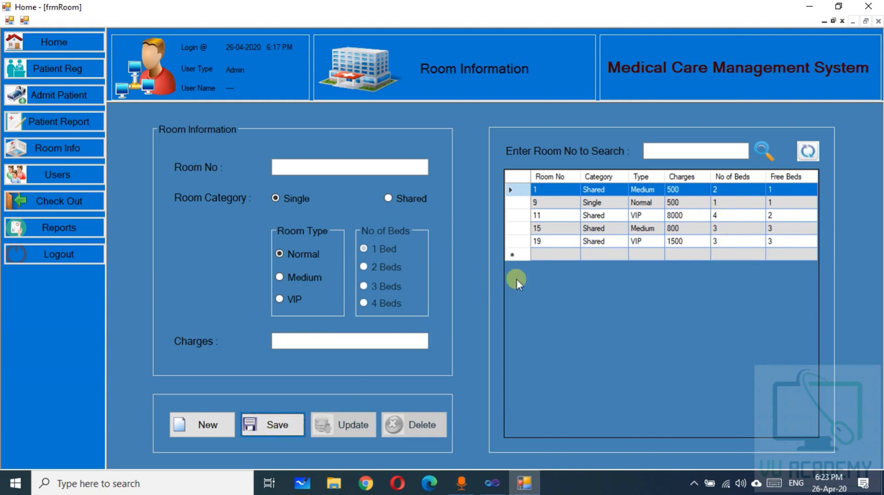
Load room 19 from the grid, open the Users page, and minimise the app
left_click(527, 242)
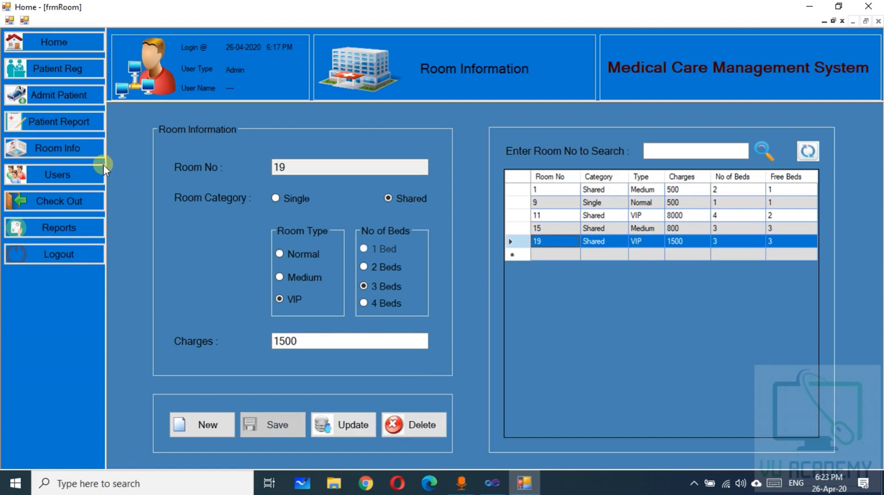
left_click(51, 172)
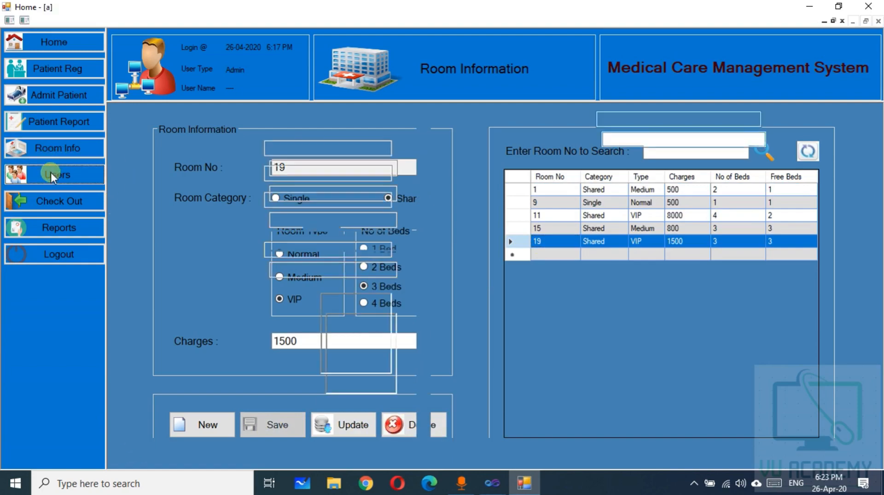
left_click(520, 478)
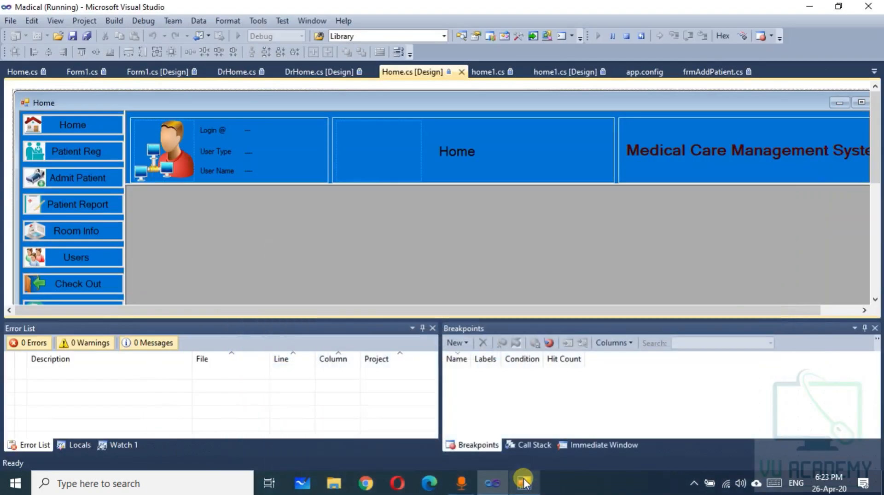
Restore the app, check the User Type list, and load the Doctor account's details
left_click(521, 479)
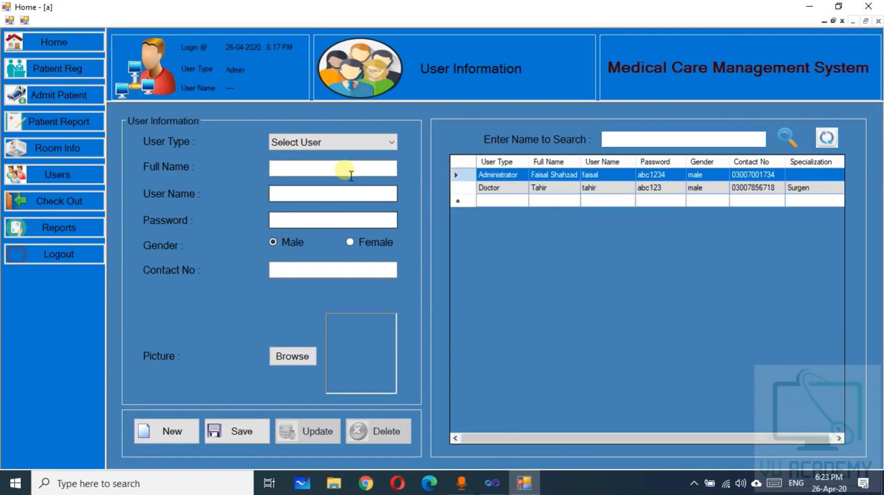
left_click(328, 146)
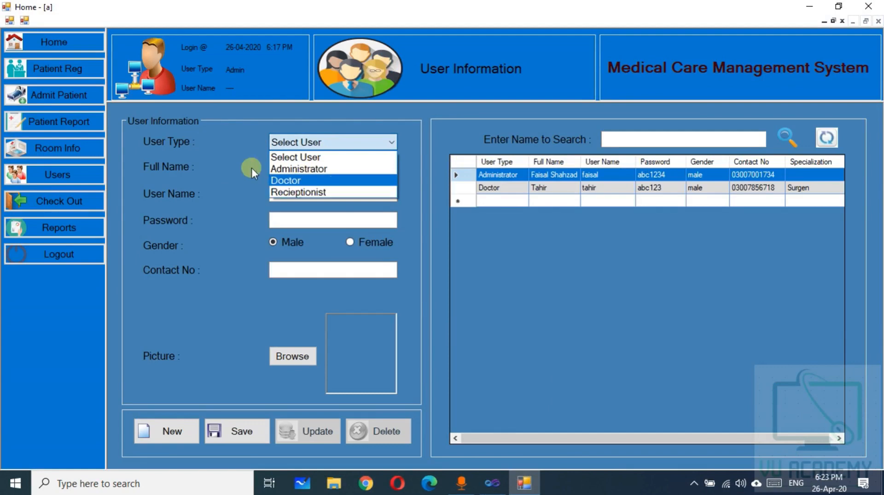
left_click(222, 148)
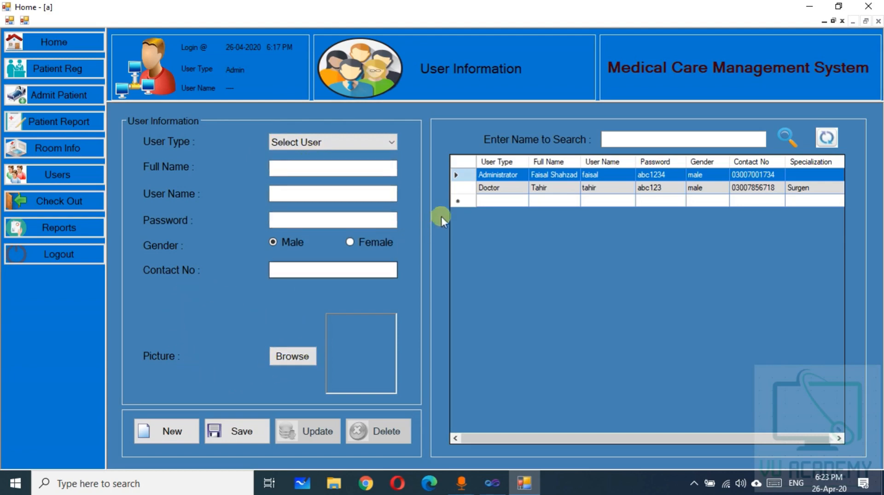
left_click(468, 189)
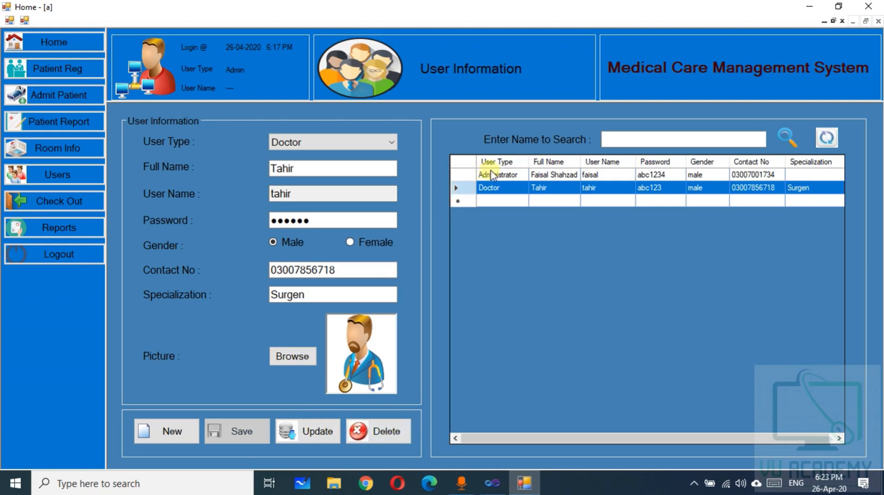
left_click(629, 140)
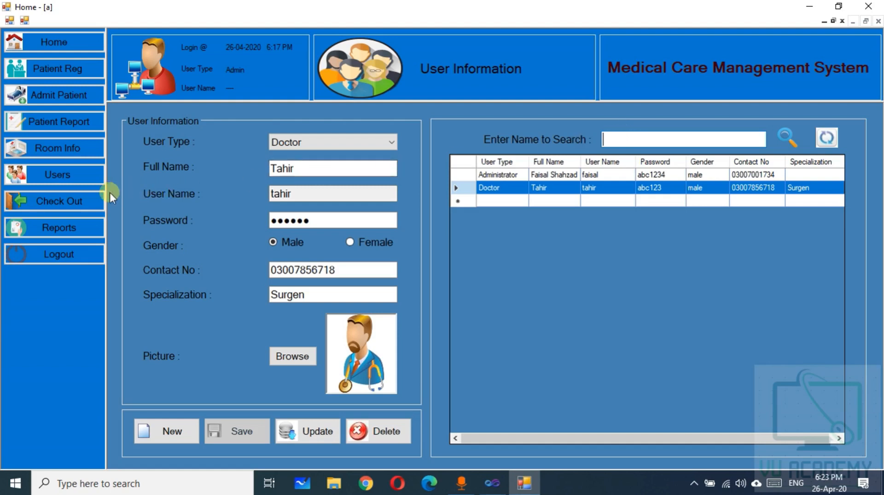
left_click(59, 202)
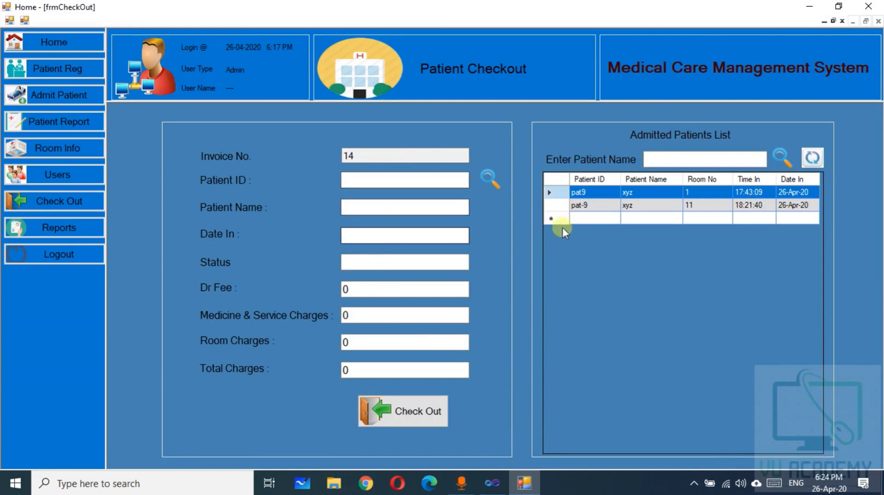
Check out the room 11 patient as recovered with fees 1000, 5000, 1500 and print the bill
left_click(562, 207)
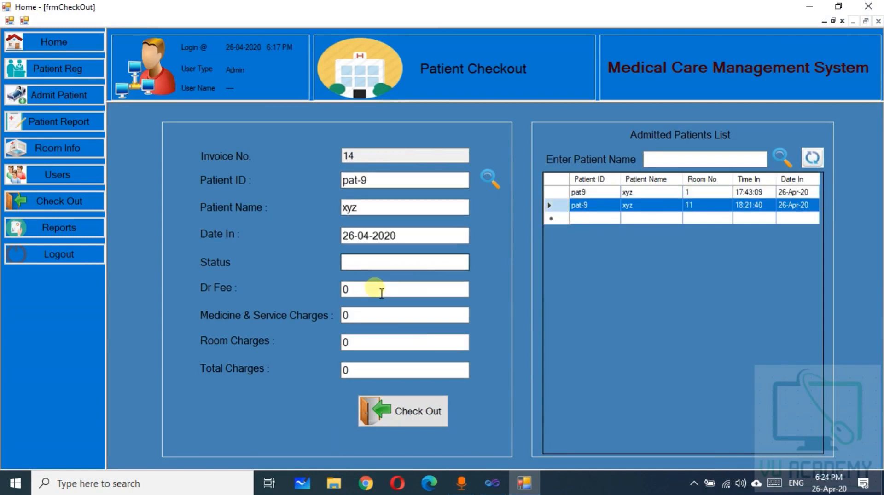
left_click(361, 262)
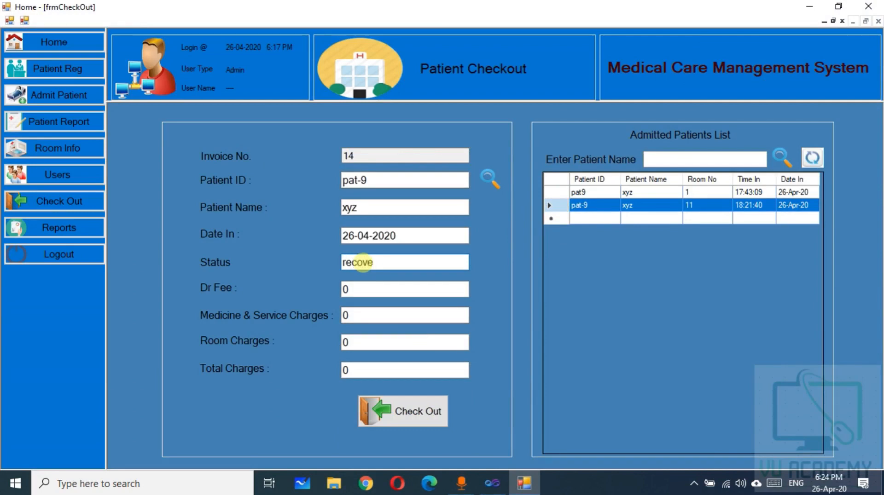
double_click(346, 290)
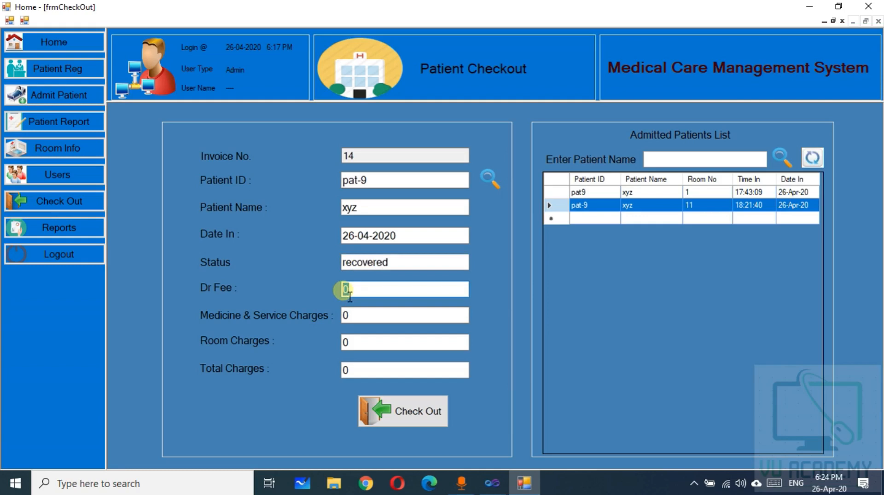
type("1000")
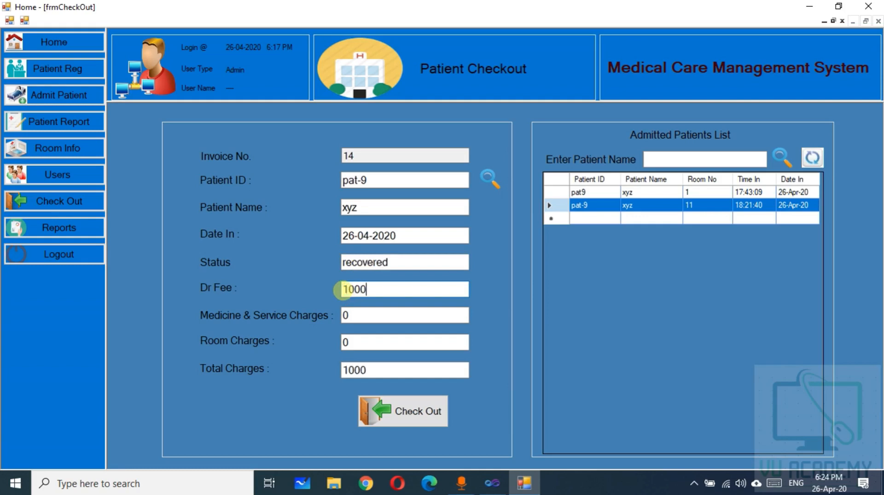
key("Tab")
type("500")
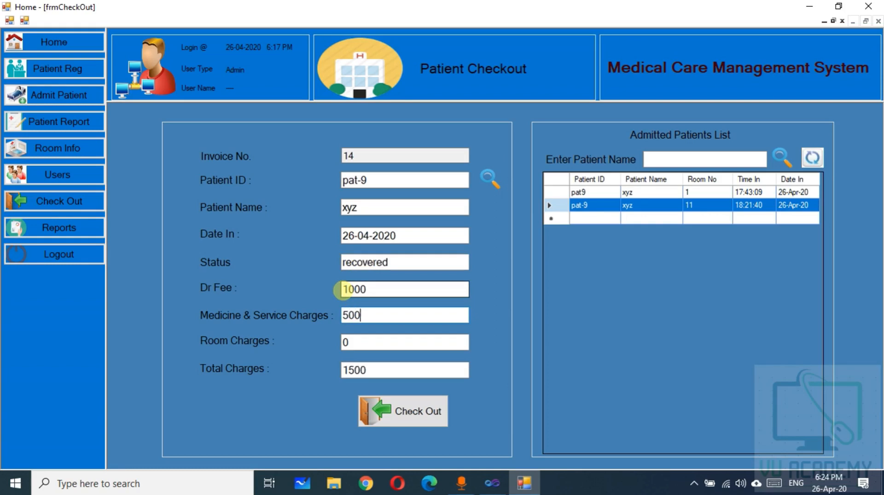
type("0")
key("Tab")
type("1500")
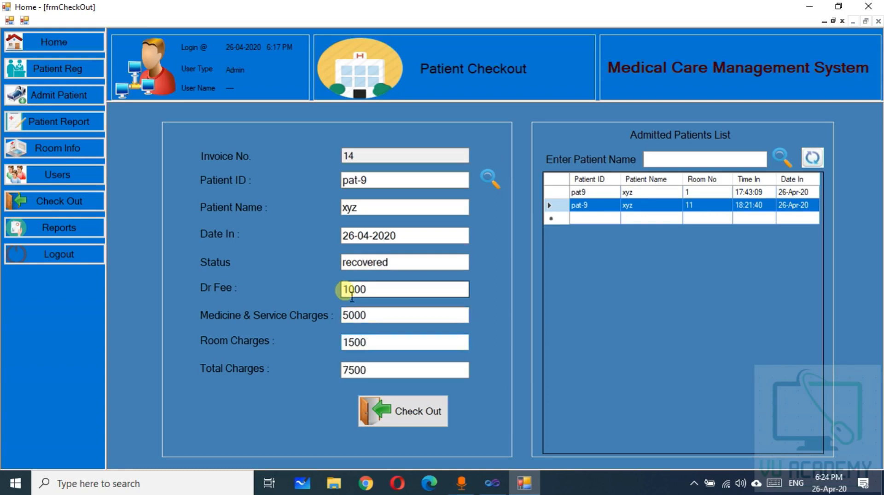
left_click(410, 419)
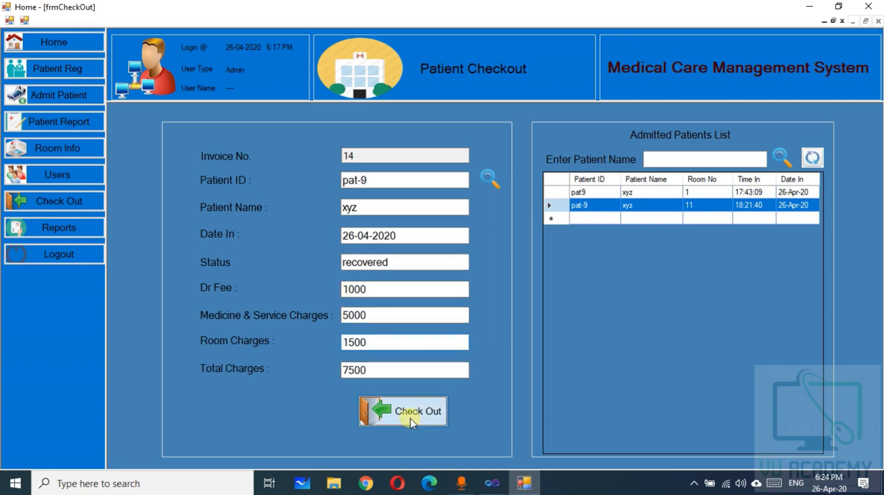
left_click(480, 279)
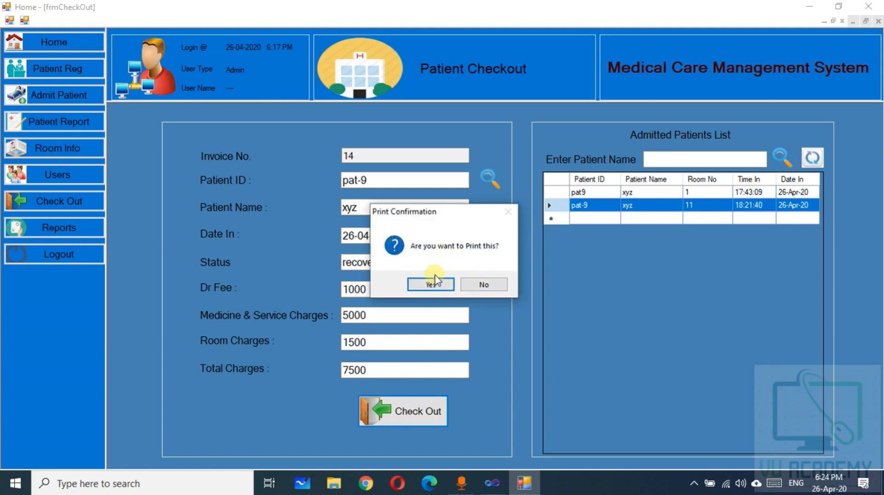
left_click(427, 286)
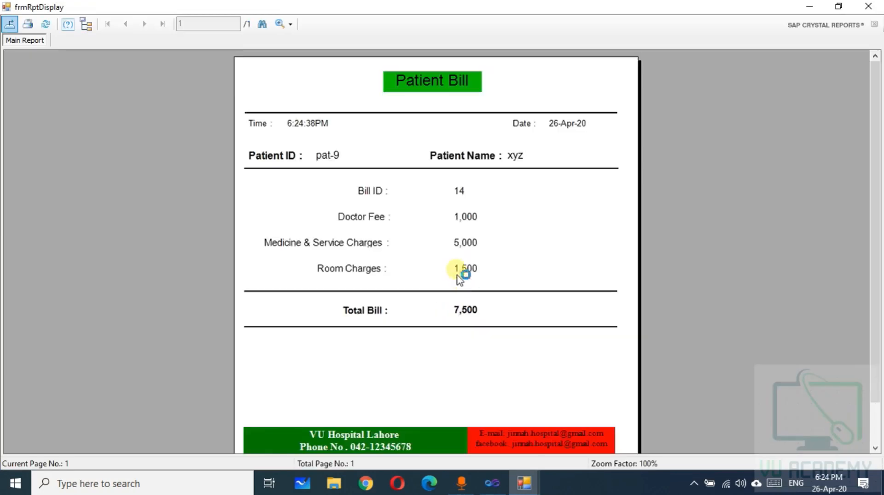
Look over the 7,500 bill and check the Export dialog's save-as file types
scroll(453, 272, "down", 1)
scroll(456, 265, "up", 1)
left_click(9, 26)
left_click(246, 276)
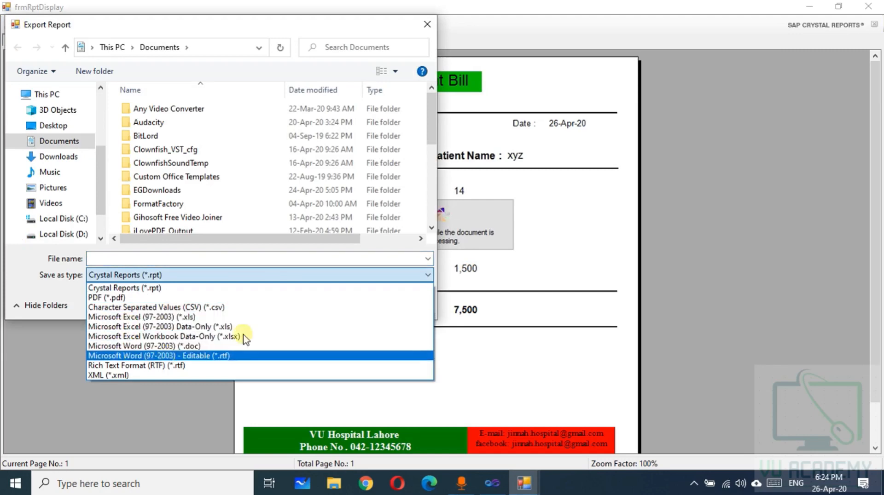
Cancel the export without saving, close the bill viewer and go to the patient Reports page
left_click(424, 23)
left_click(427, 24)
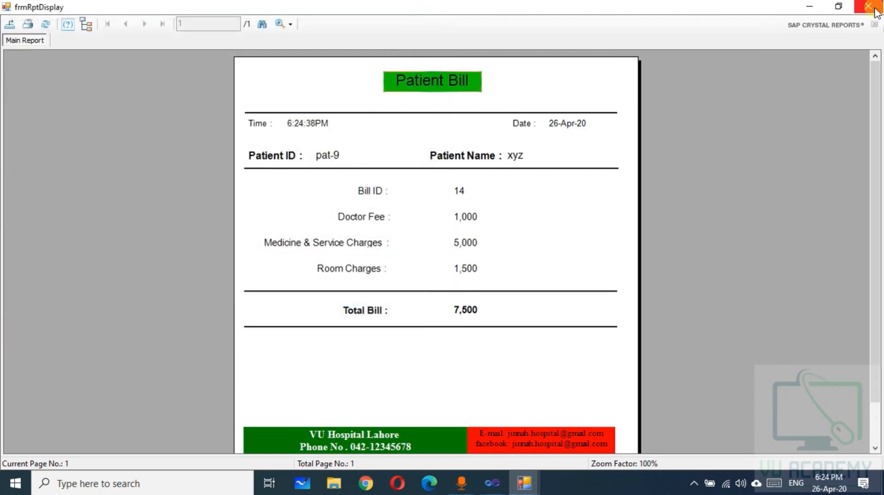
left_click(873, 11)
left_click(53, 228)
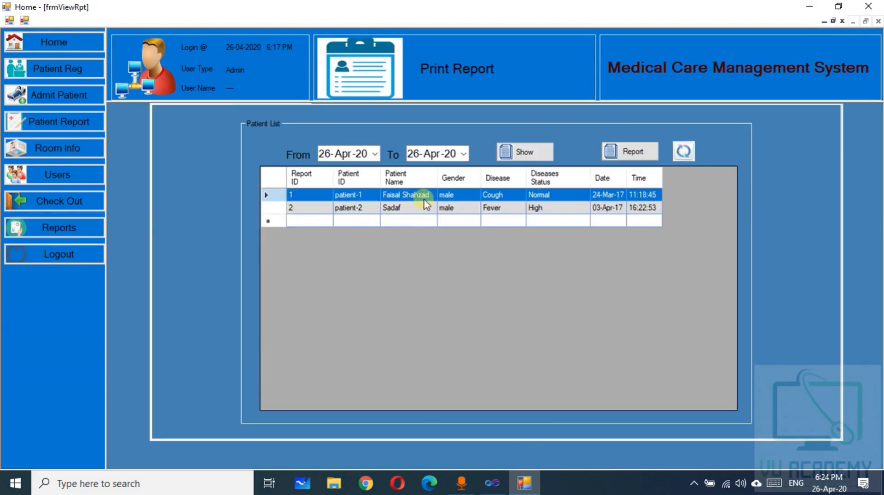
Set the From date to 13-Jun-13 using the calendar picker
left_click(374, 155)
left_click(385, 172)
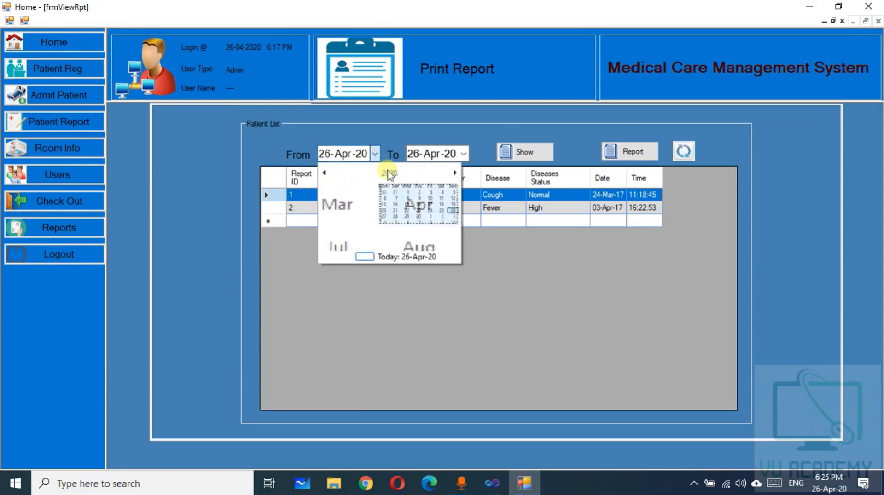
left_click(386, 172)
left_click(325, 173)
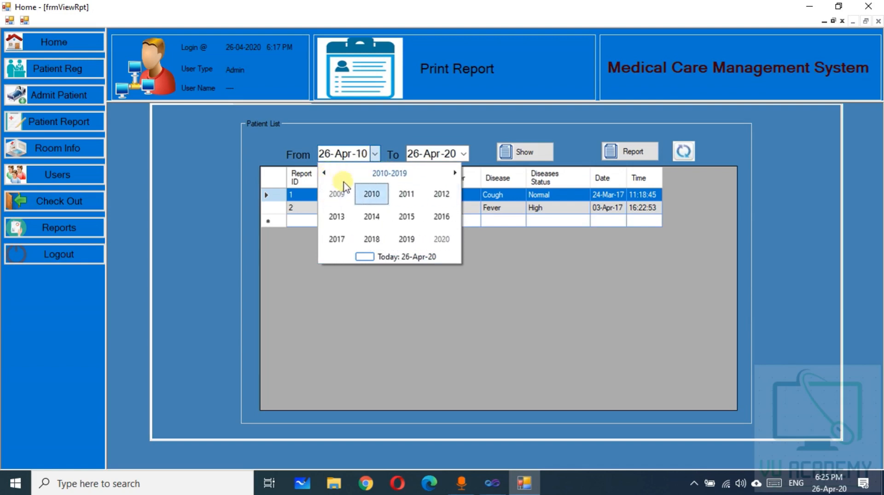
left_click(337, 216)
left_click(389, 173)
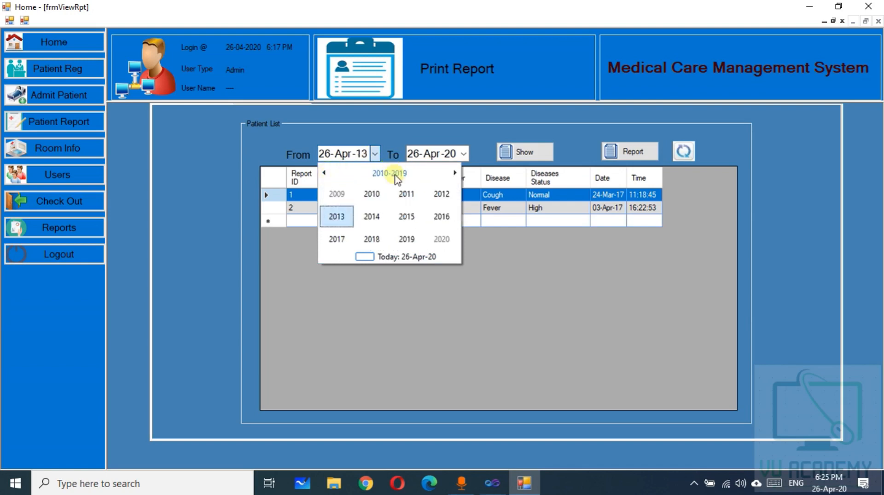
left_click(340, 220)
left_click(371, 216)
left_click(389, 212)
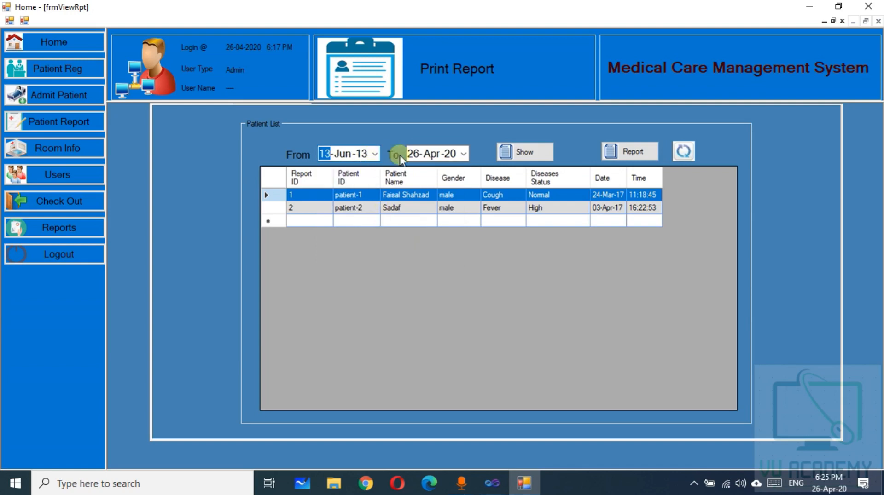
Set the To date to 25-Apr-20, list matching reports, and preview the Patients Checkup Report
left_click(453, 154)
left_click(462, 154)
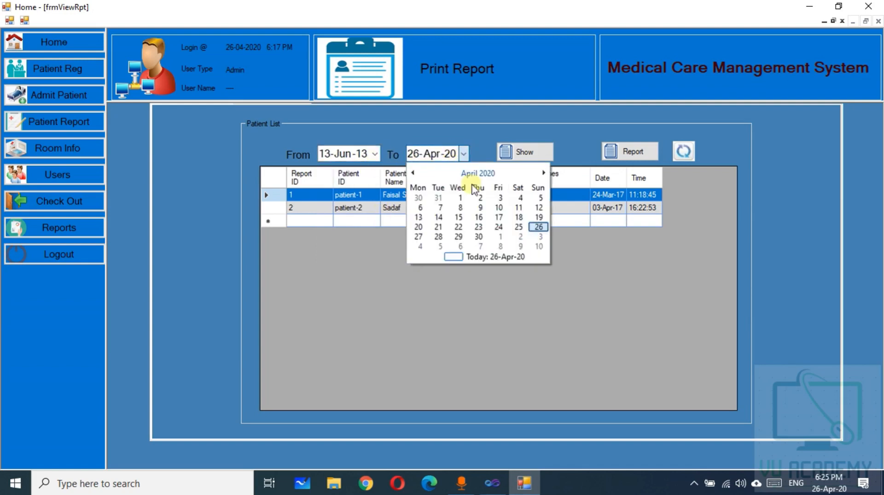
left_click(520, 227)
left_click(523, 151)
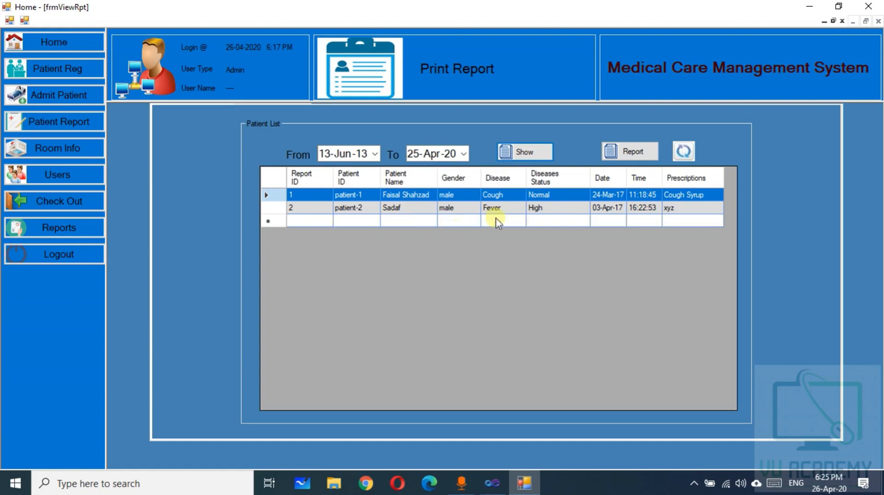
left_click(635, 152)
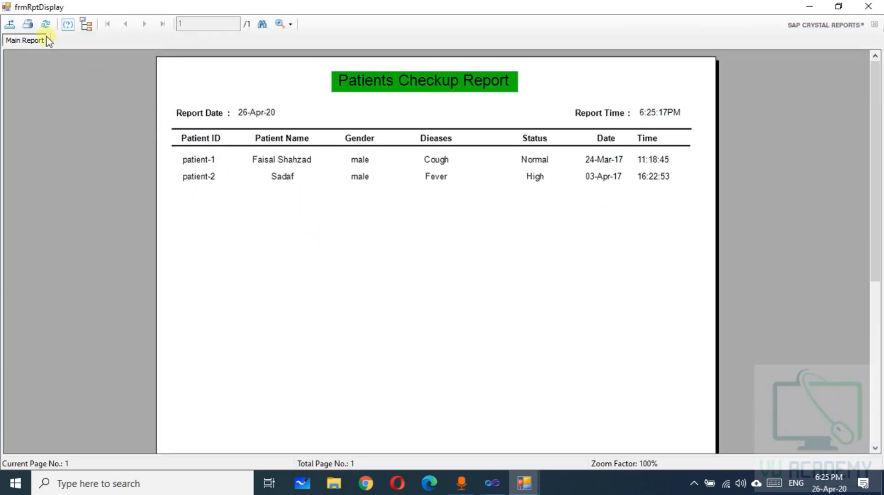
left_click(867, 7)
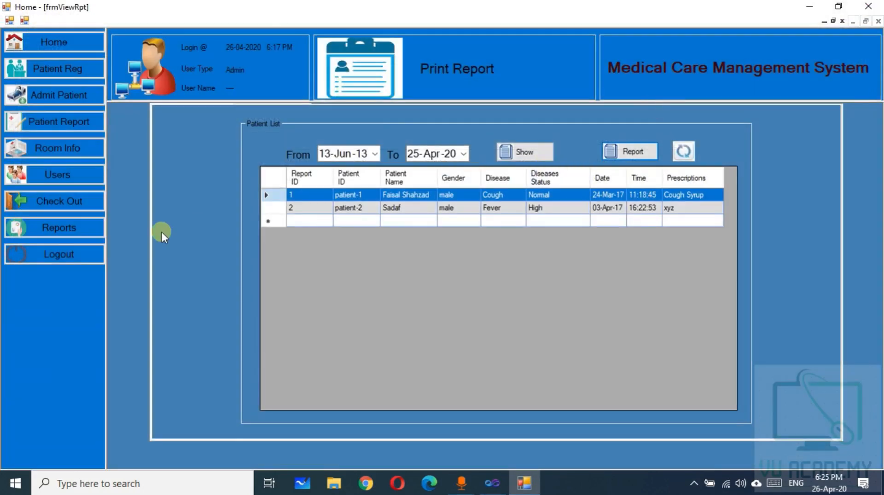
Log out of the admin account and centre the login window on screen
left_click(48, 253)
left_click(208, 129)
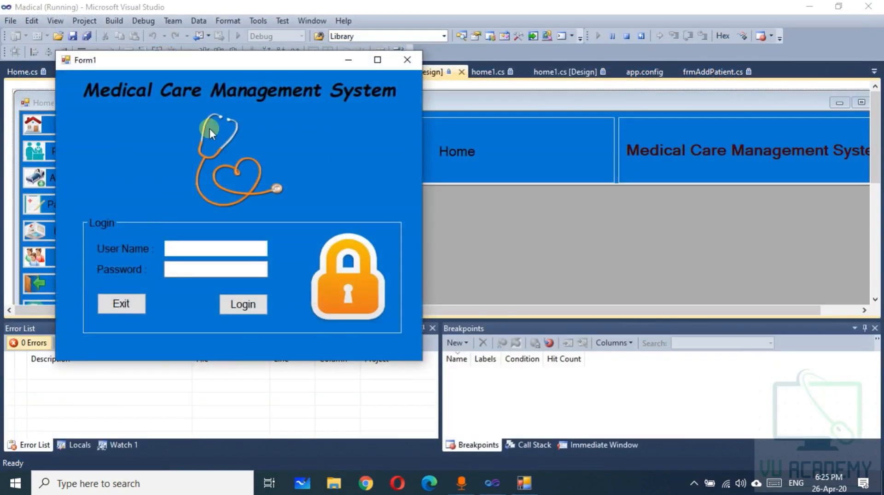
left_click_drag(202, 74, 337, 111)
Sign in with the doctor's user name and password, then open the Patient Report form
left_click(332, 286)
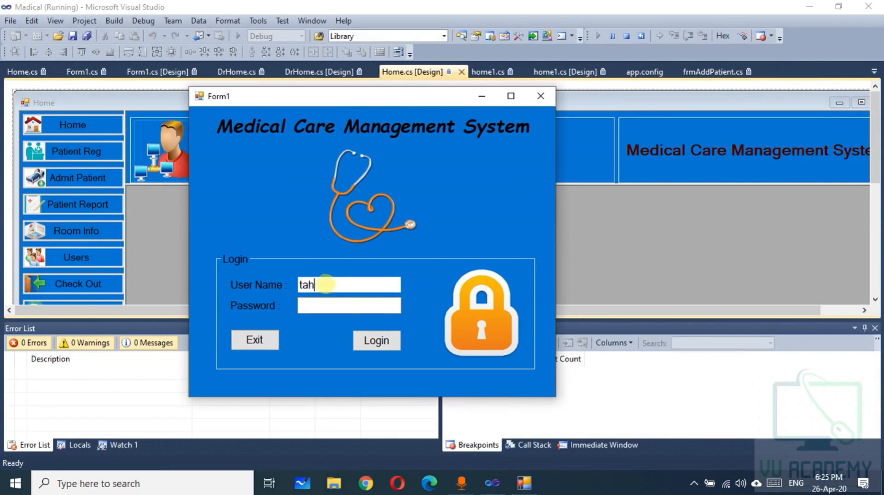
key("Tab")
type("12345")
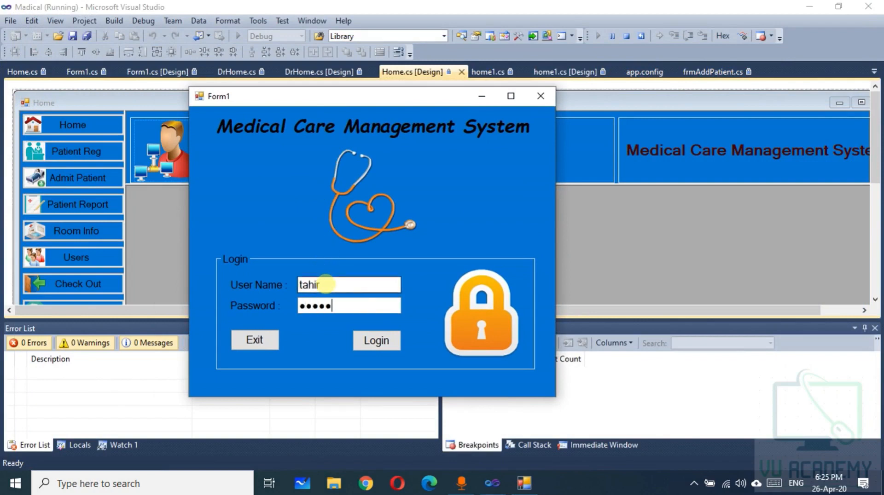
type("6")
left_click(372, 339)
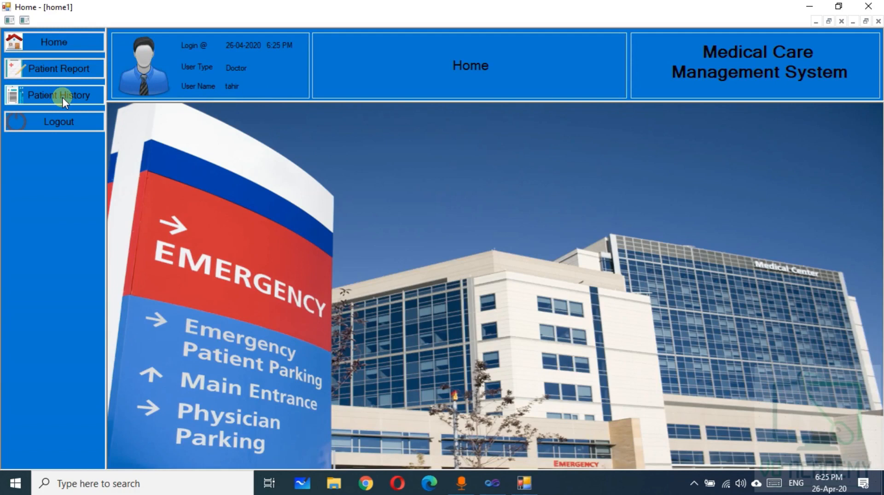
left_click(38, 71)
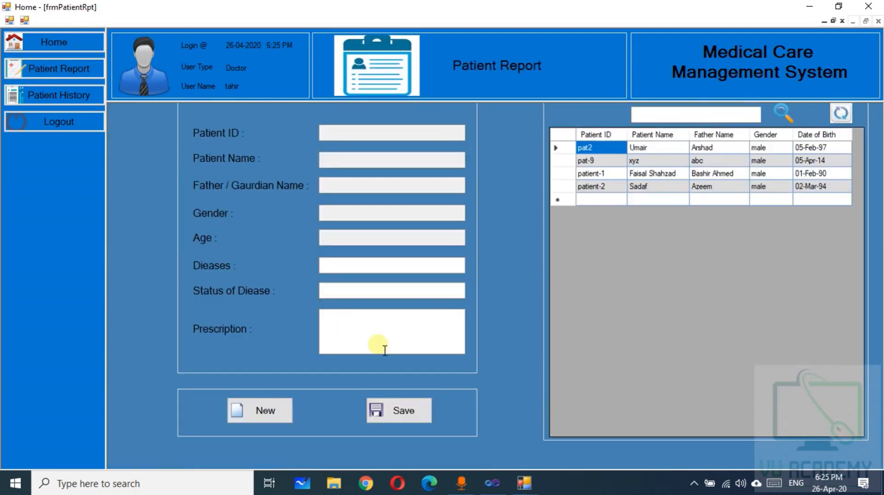
Select patient-1 in the patient list and load their details into the form
left_click(523, 484)
left_click(524, 483)
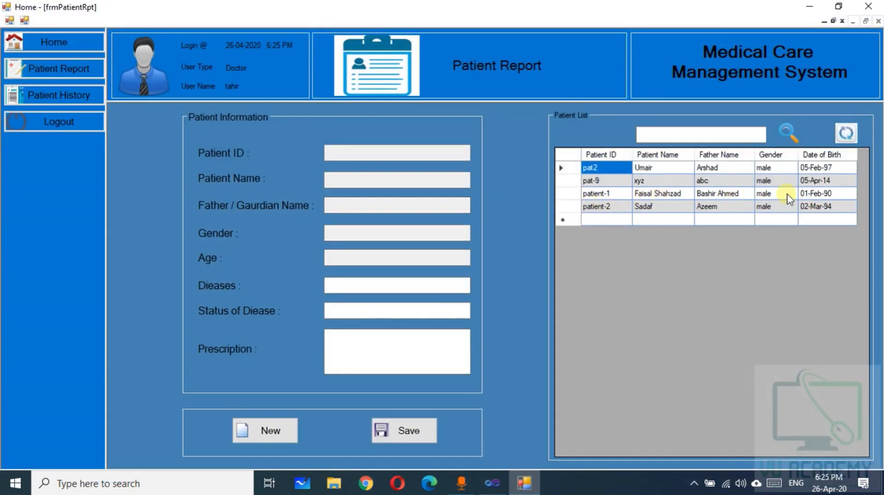
left_click(577, 195)
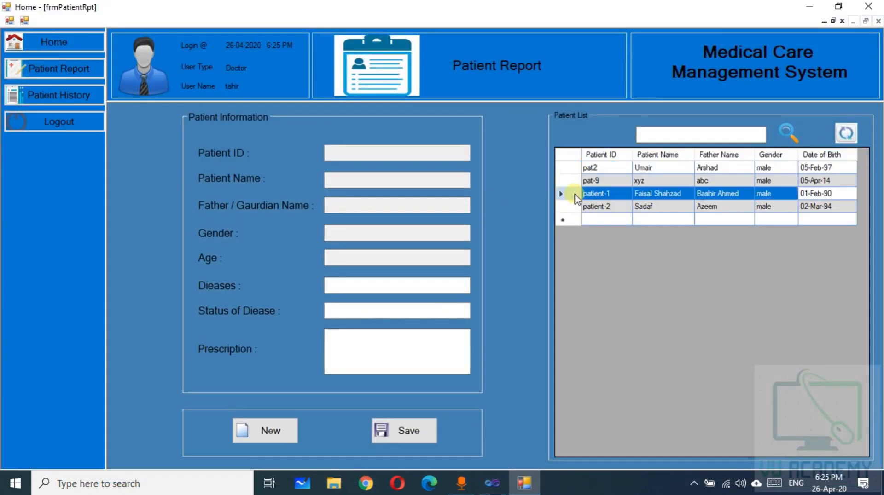
left_click(359, 290)
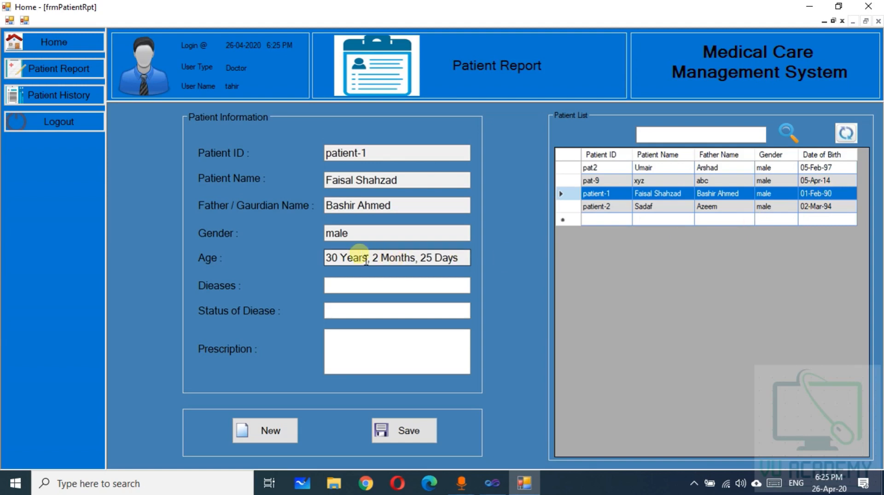
Enter disease fever, status low and prescription 'ndclksanflk' for patient-1
left_click(392, 293)
type("fever")
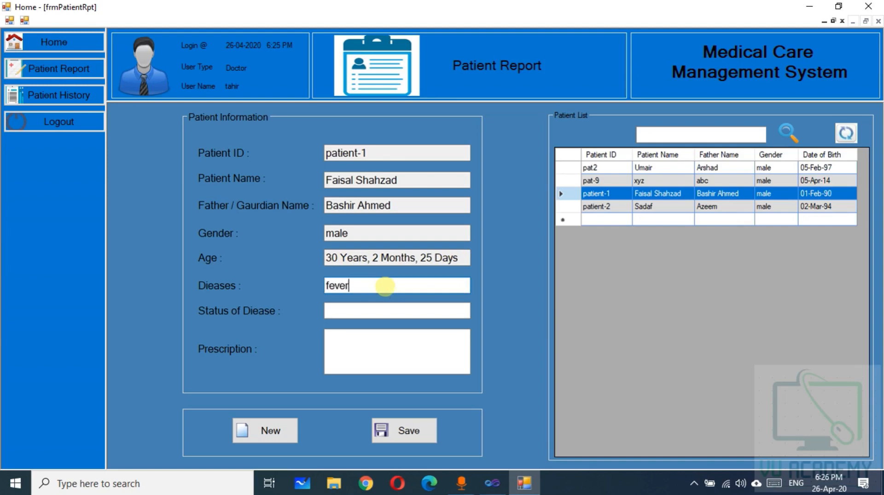
key("Tab")
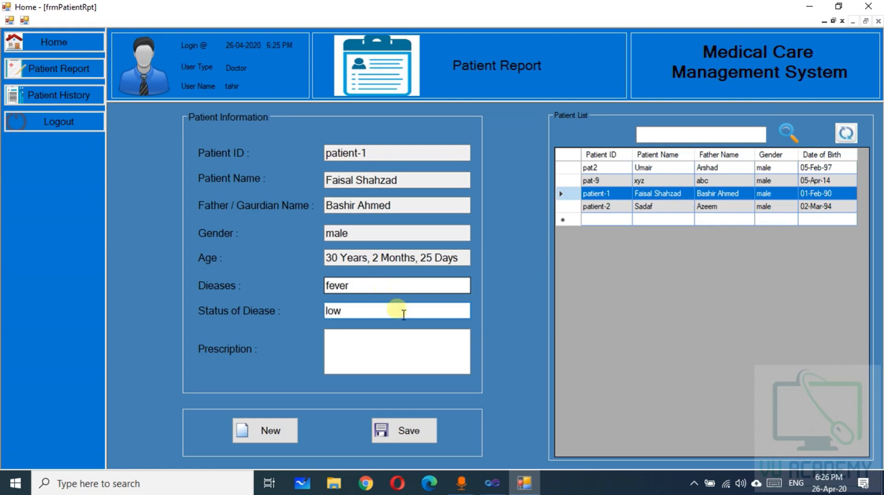
left_click(400, 348)
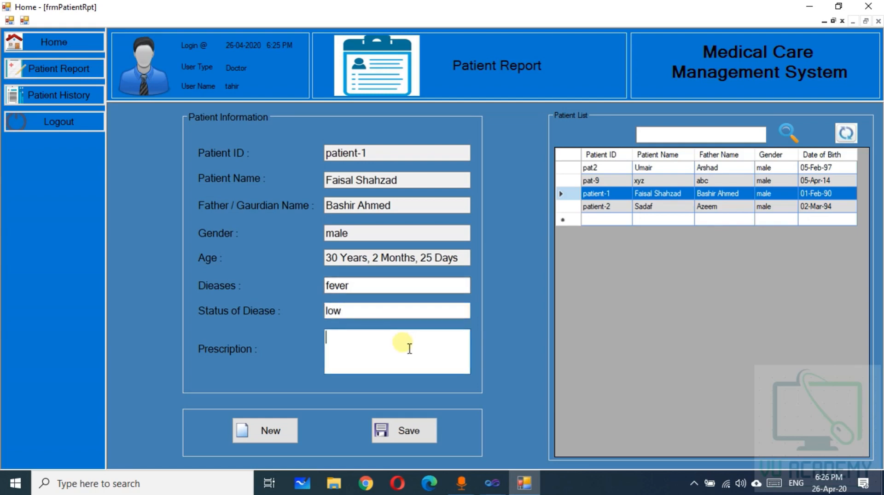
type("ndclksanflk")
Save the new report, clear the form and open Patient History
left_click(406, 438)
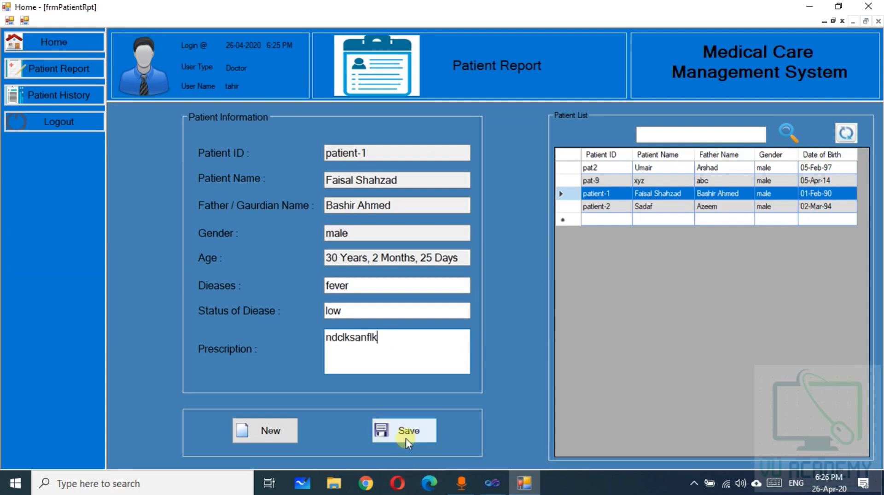
left_click(479, 279)
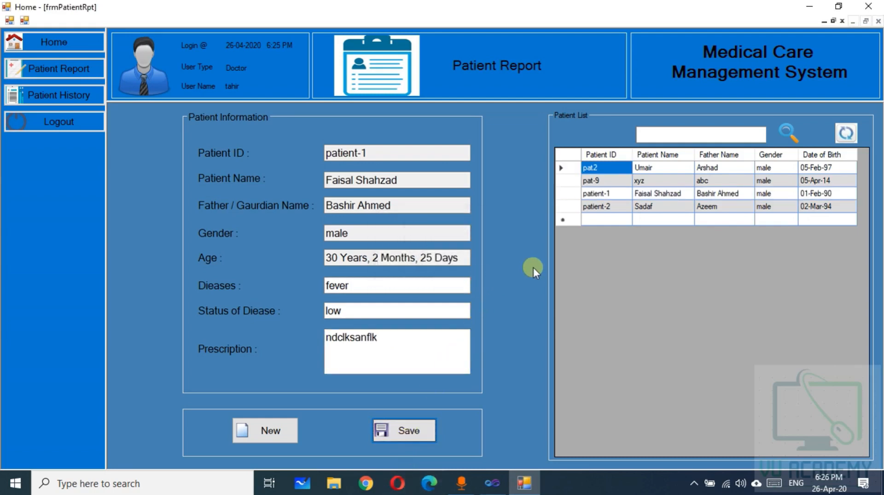
left_click(267, 428)
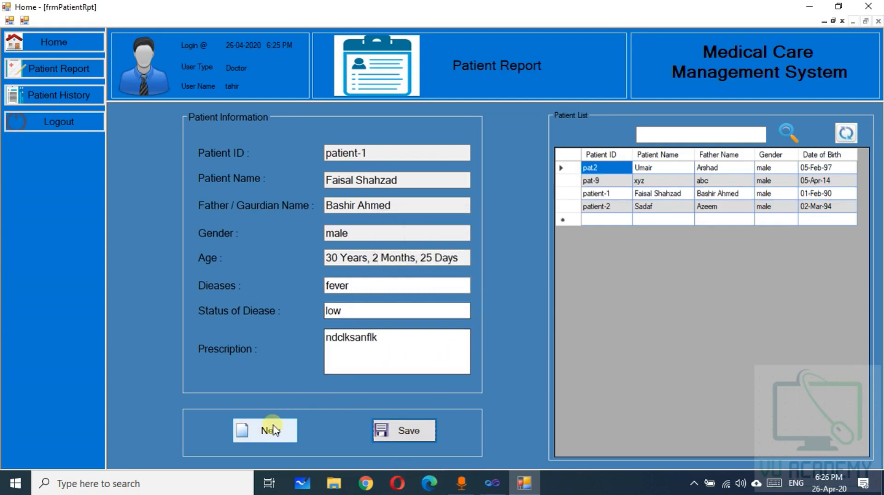
left_click(53, 96)
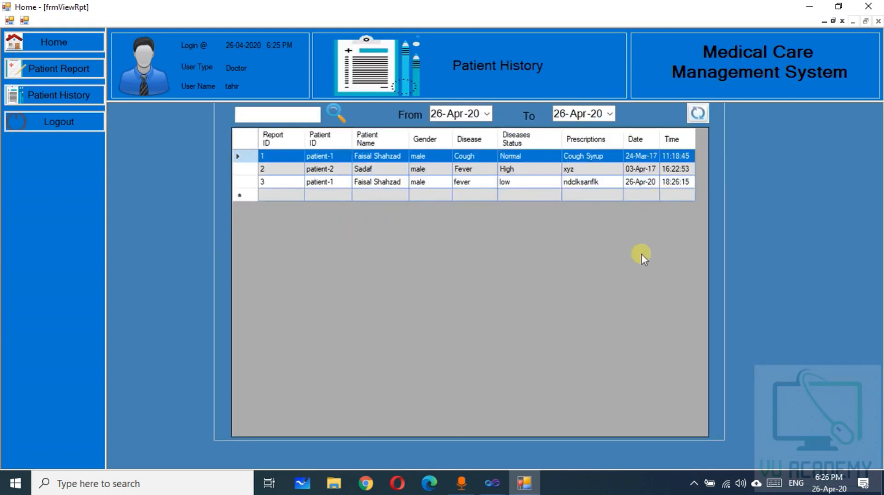
left_click(525, 483)
left_click(527, 484)
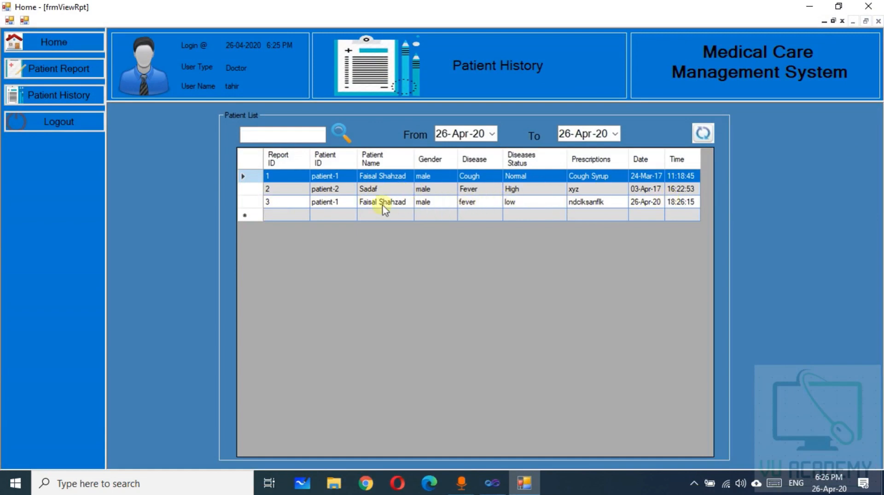
left_click(290, 138)
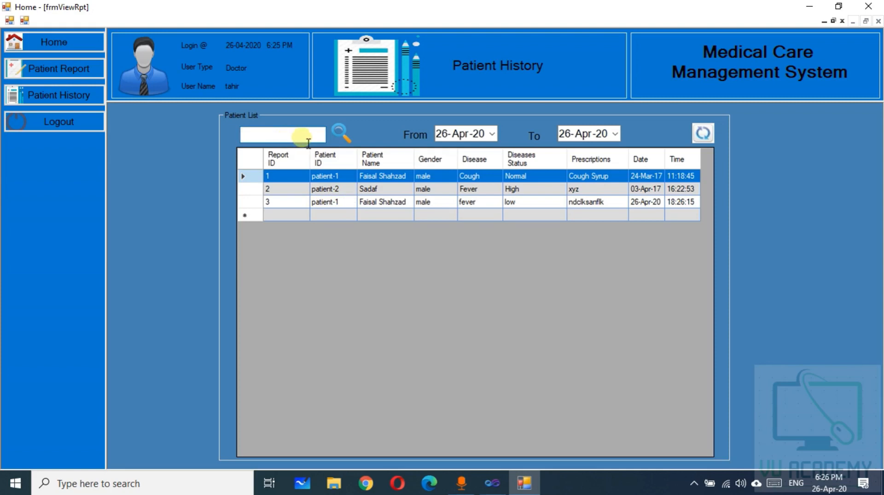
type("faisal")
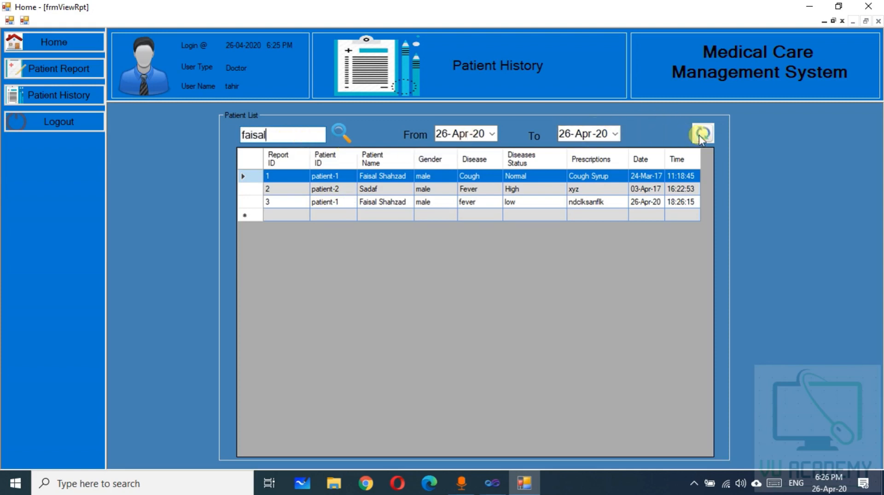
left_click_drag(313, 137, 176, 146)
key("BackSpace")
Log out of the doctor account and log back in with user name 'admin'
left_click(28, 122)
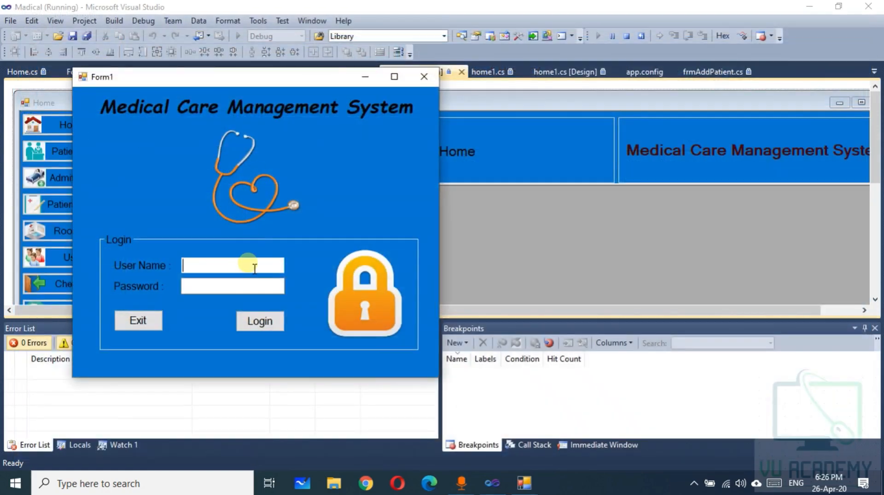
type("admin")
key("Tab")
key("Return")
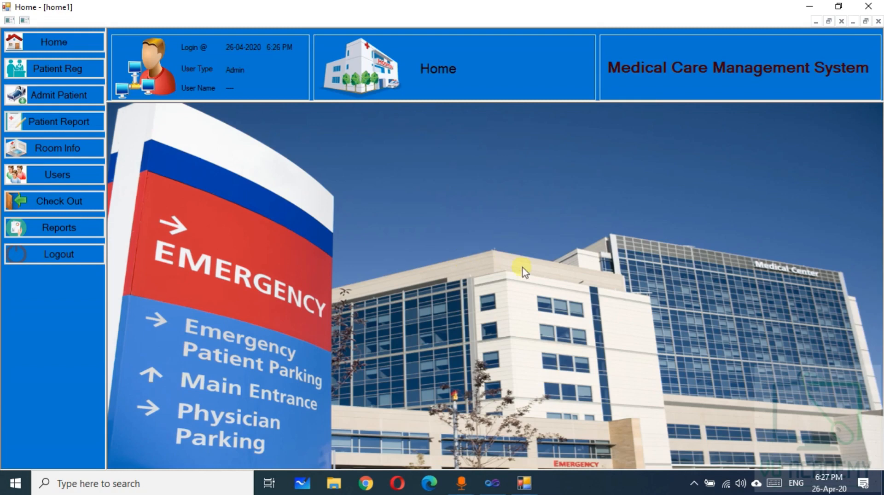
left_click(696, 481)
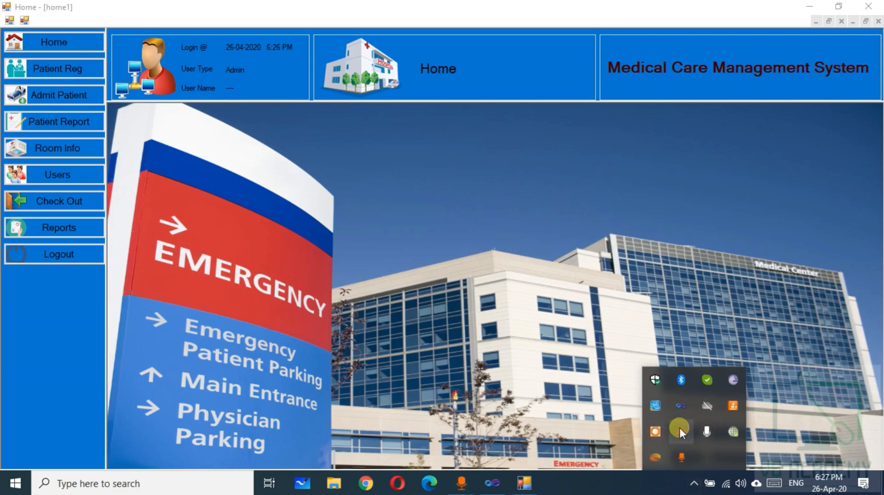